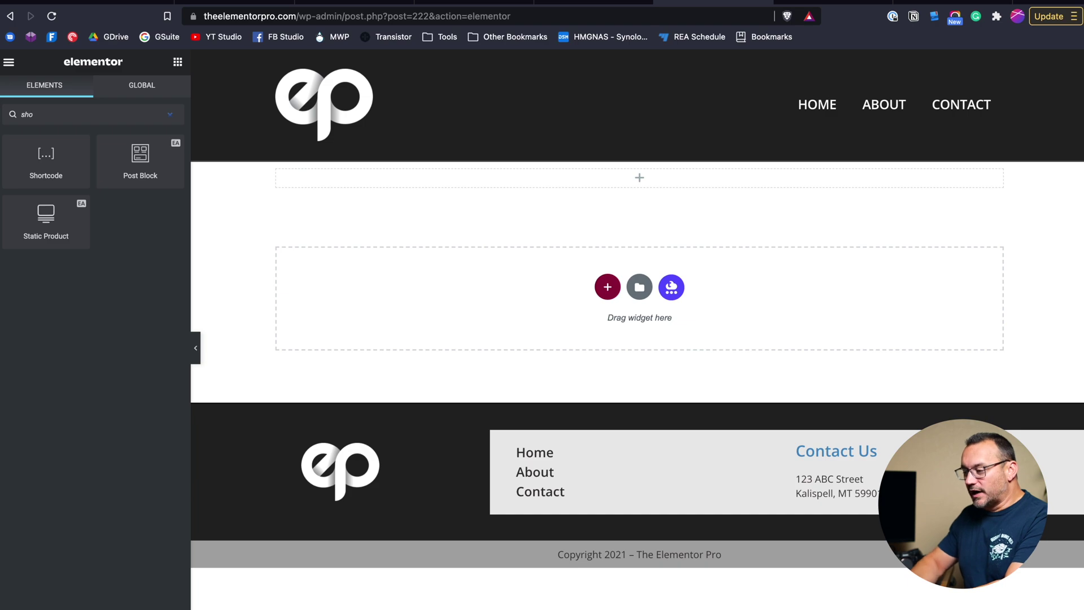
Step: Embed Gravity Form 1 in the empty section with a Shortcode widget, title and description off and AJAX on, and delete the widget
drag(45, 160, 619, 179)
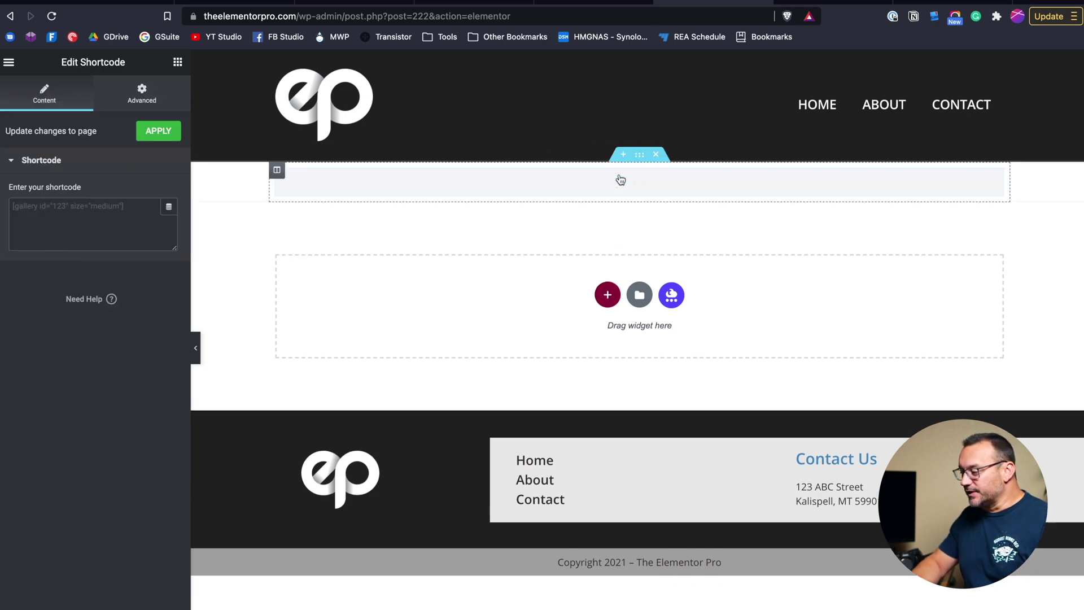
click(55, 218)
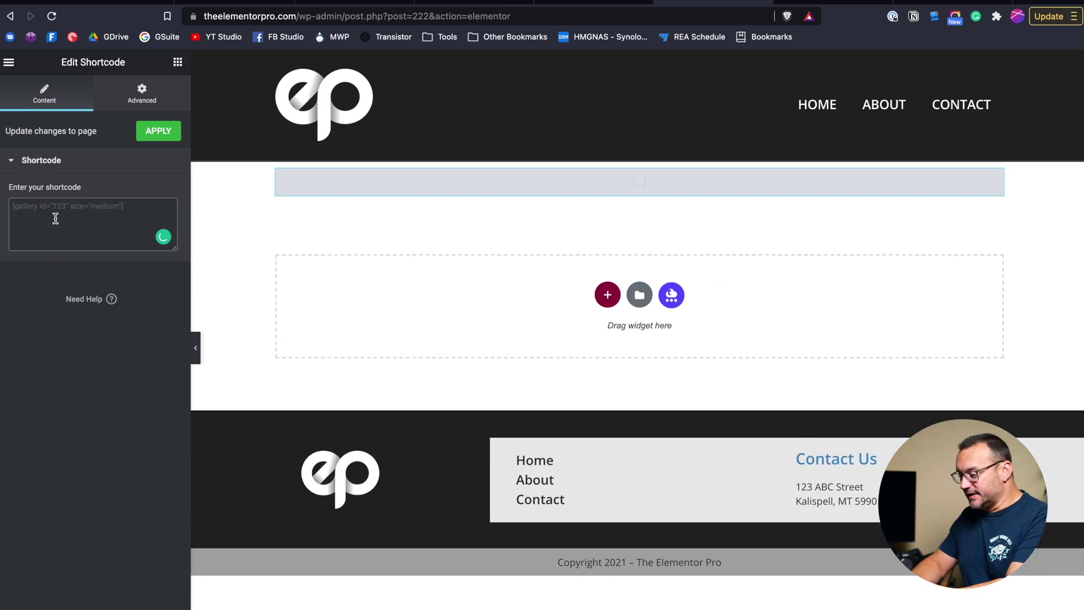
text([gravityform id="1" title="false" description="false" ajax="true" tabindex="49" field_values="check=First Choice,Second Choice"])
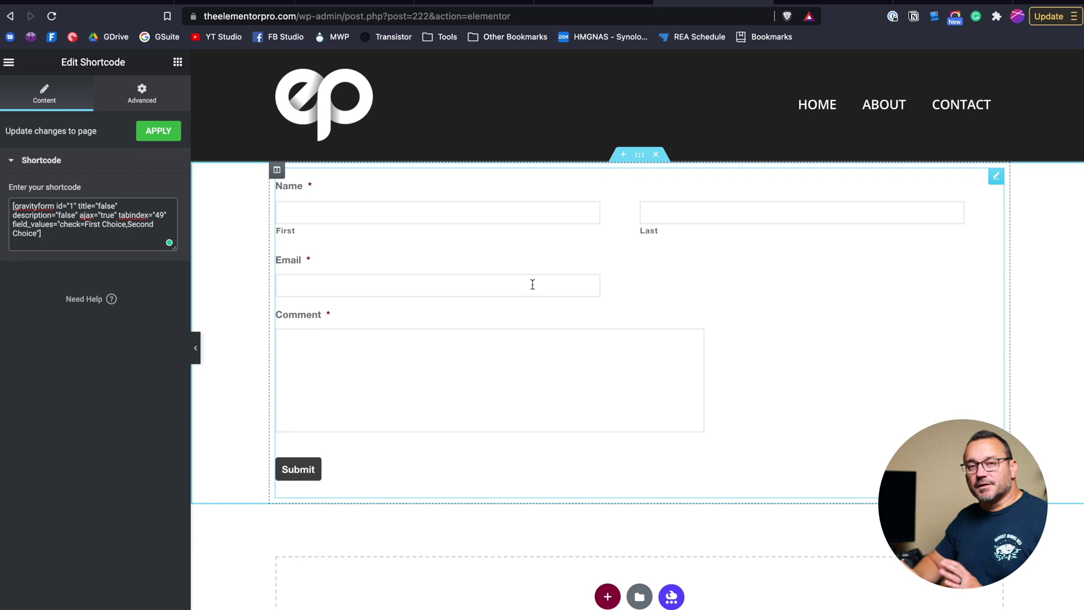
right_click(557, 235)
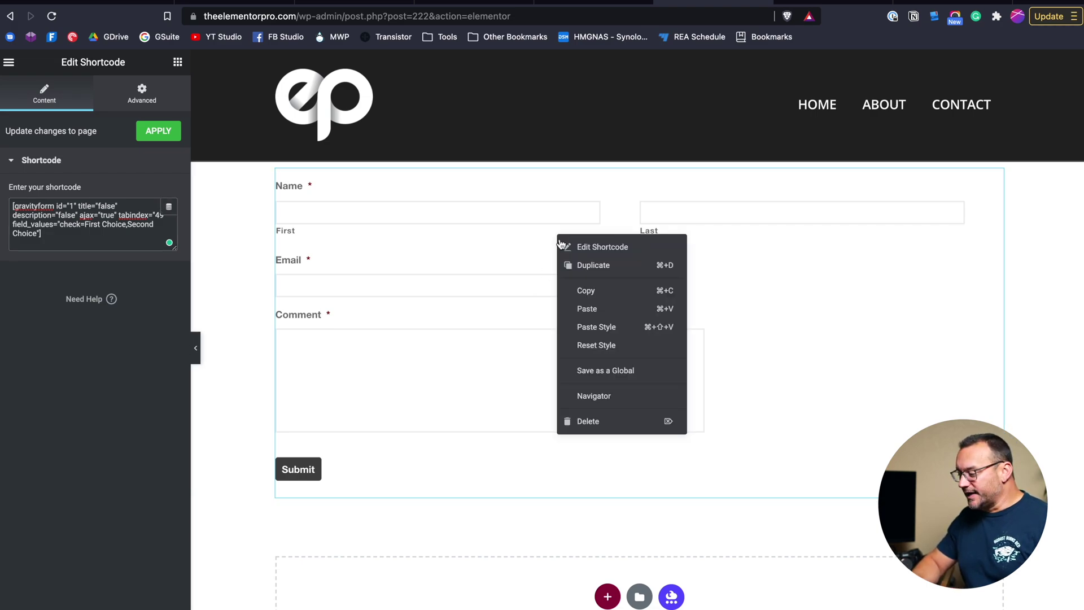
click(589, 422)
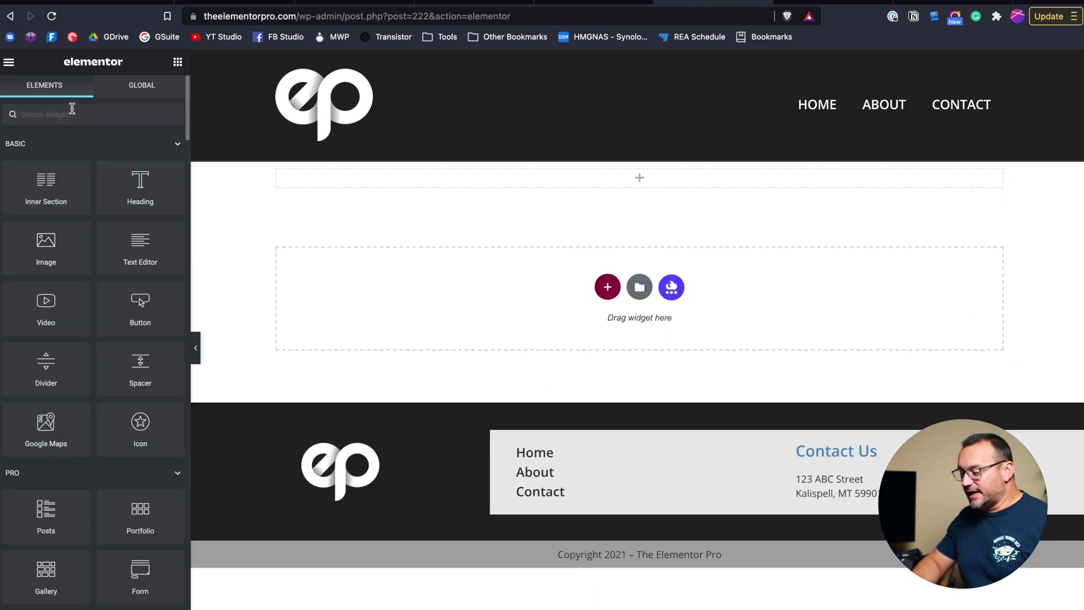
Step: Add the Gravity Forms widget to the empty section and select the Contact form
text(gra)
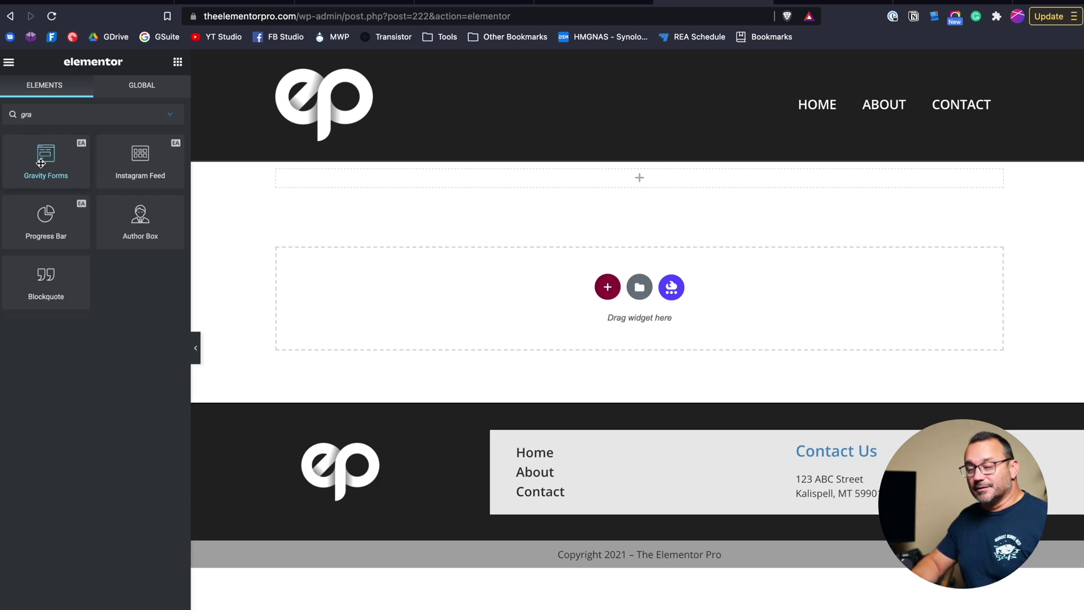
drag(45, 161, 617, 175)
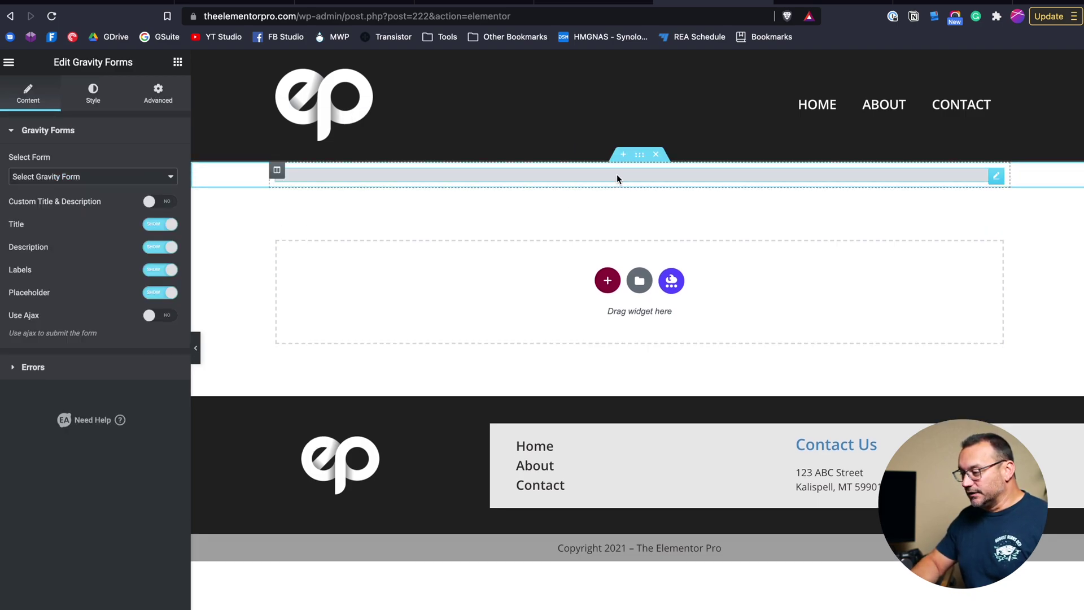
click(84, 176)
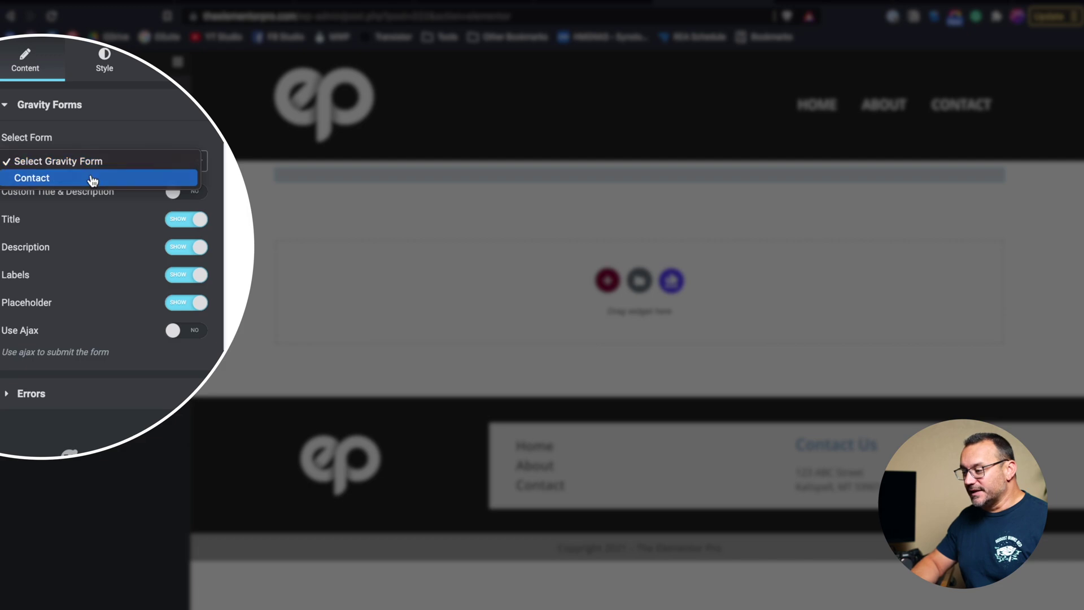
click(93, 178)
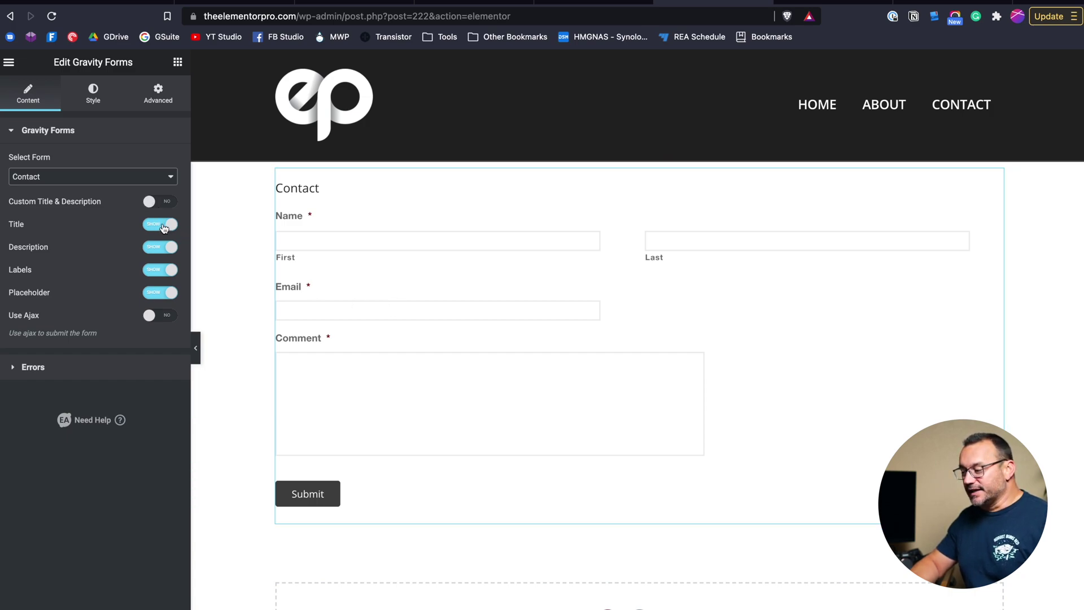
Step: Hide the form's title and description, and toggle its labels off and back on
click(164, 225)
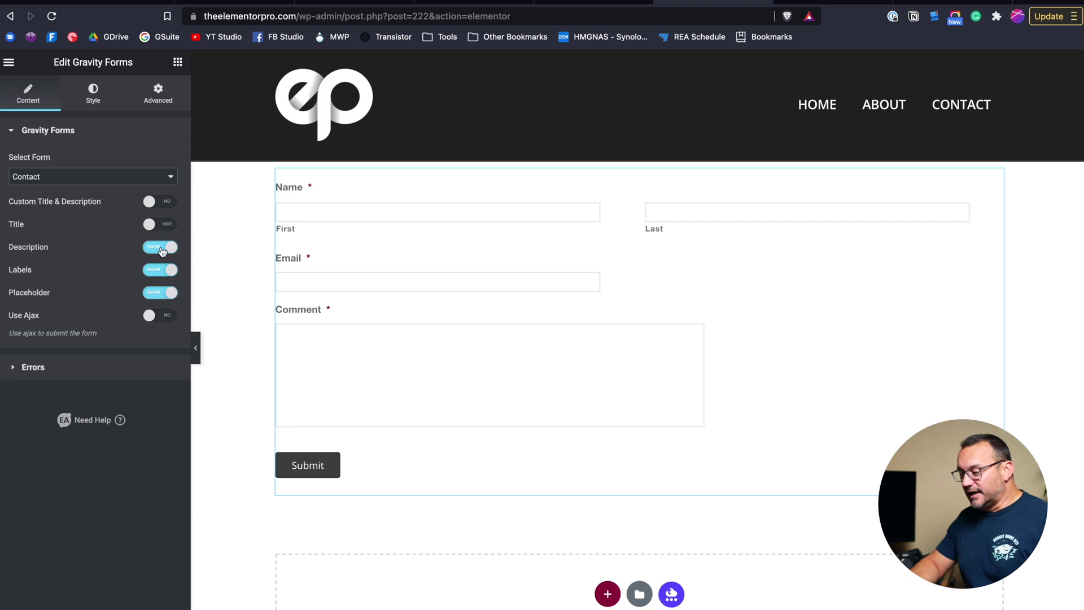
click(163, 250)
click(161, 271)
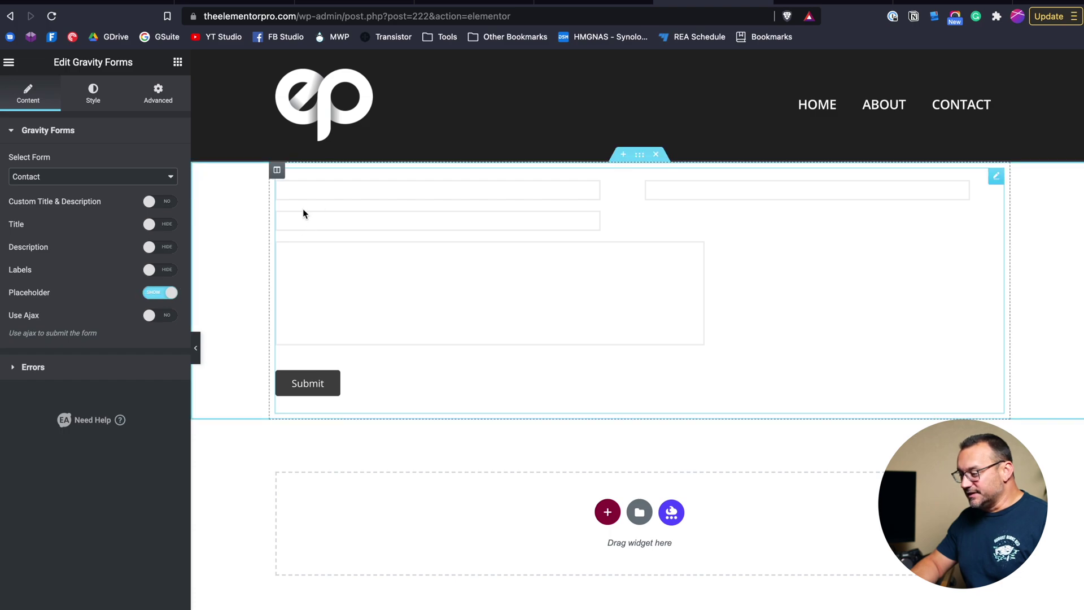
click(159, 272)
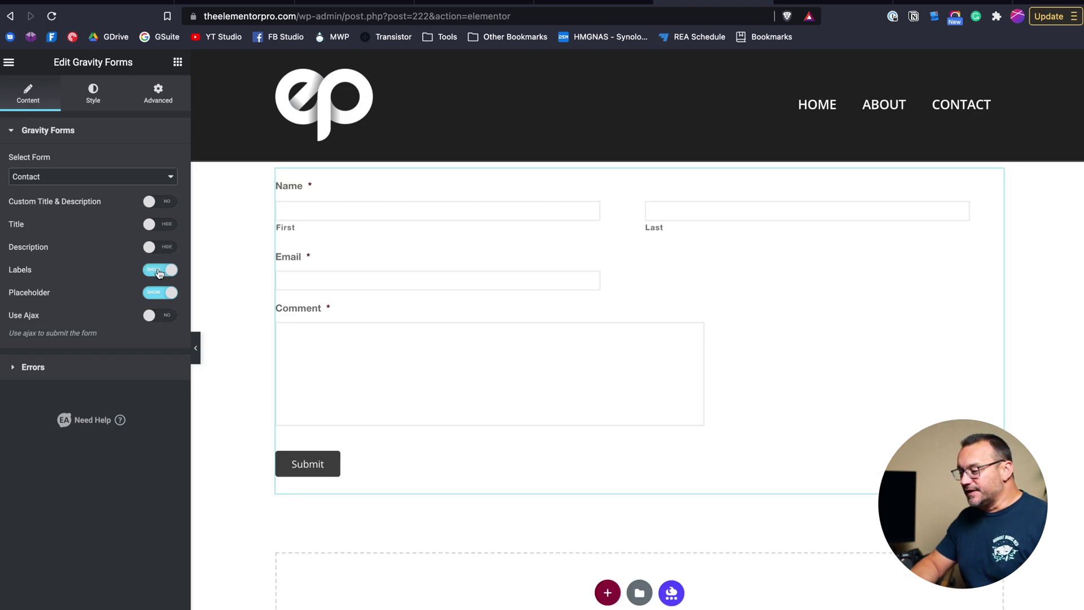
Step: Try form container widths of 410 and 418 px, and clear the width value
click(91, 90)
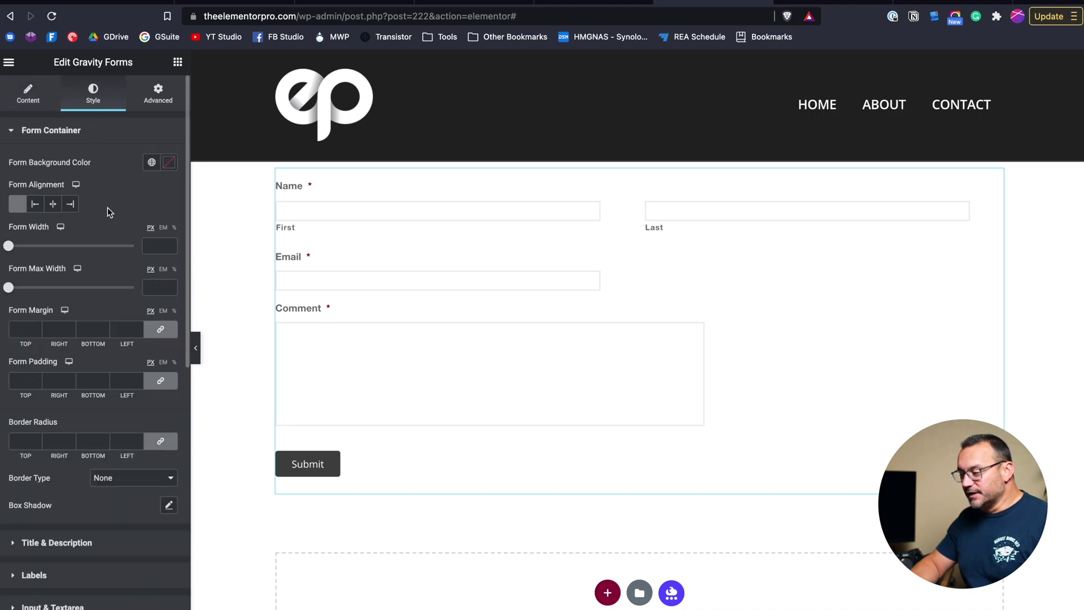
scroll(108, 208, down, 1)
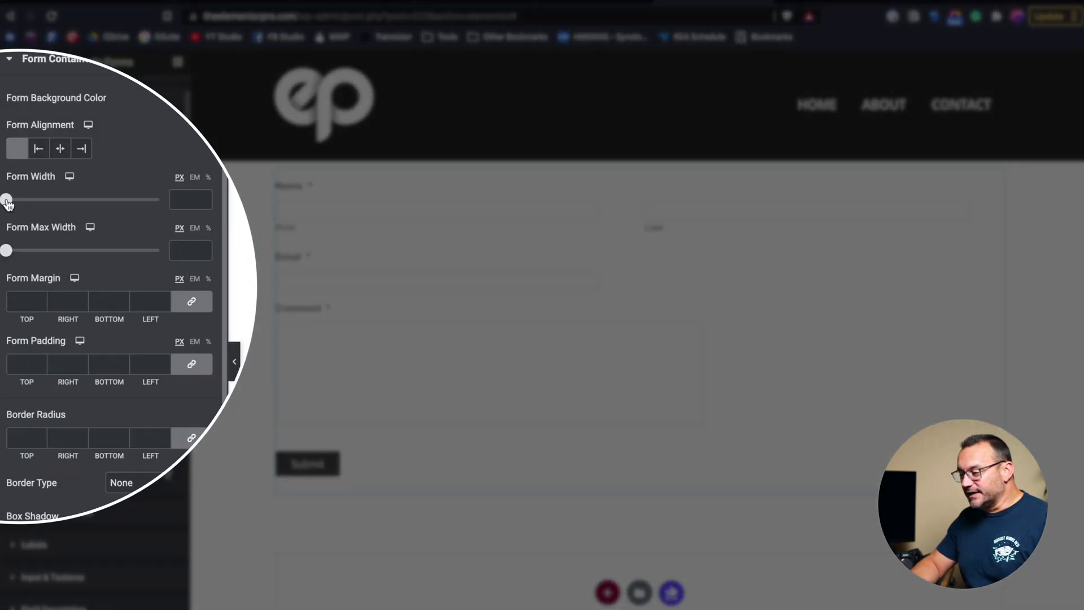
drag(7, 199, 48, 203)
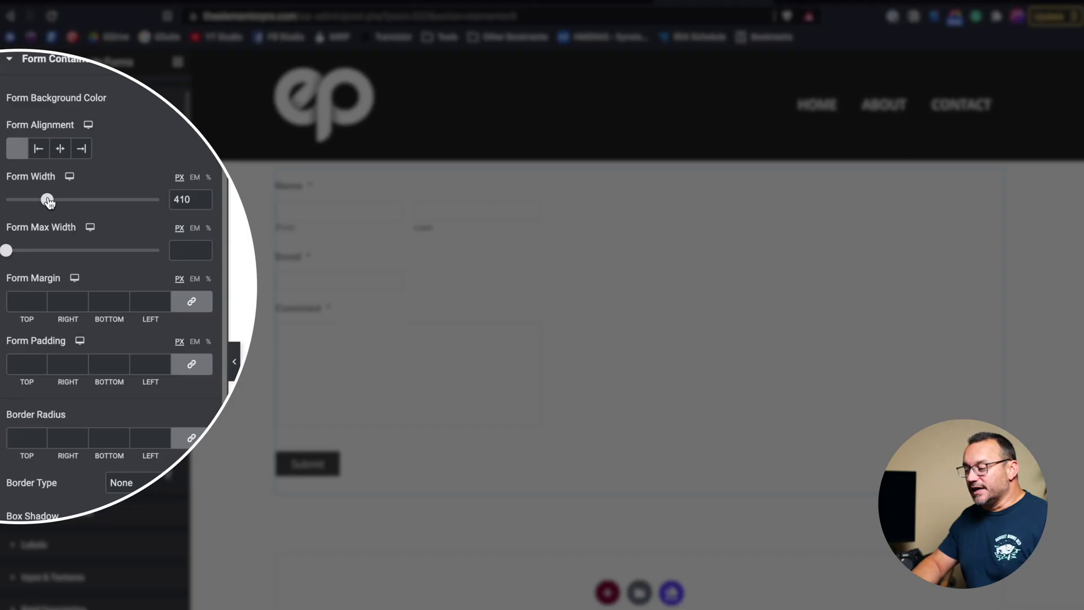
drag(46, 202, 48, 202)
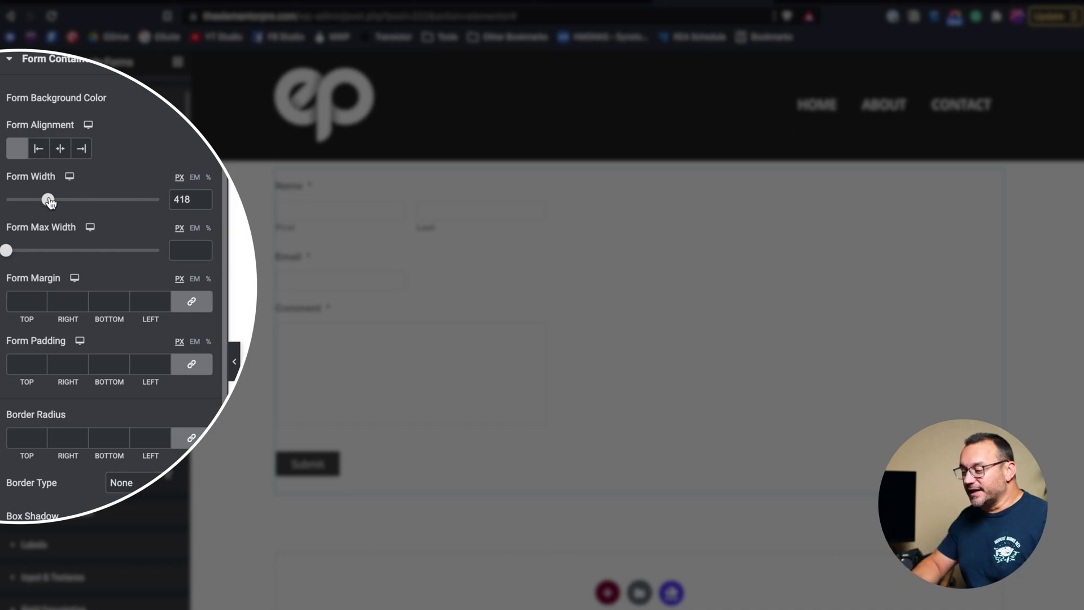
drag(49, 203, 6, 200)
double_click(187, 199)
key(BackSpace)
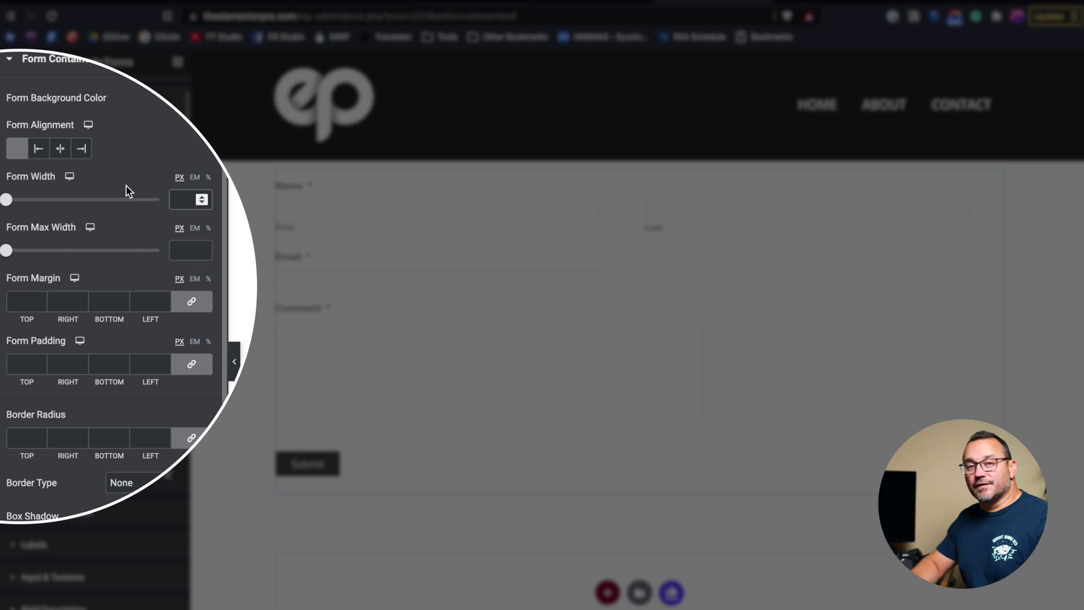
Step: Review the form's style options, including the title and description, labels, and input and textarea sections
scroll(116, 202, down, 6)
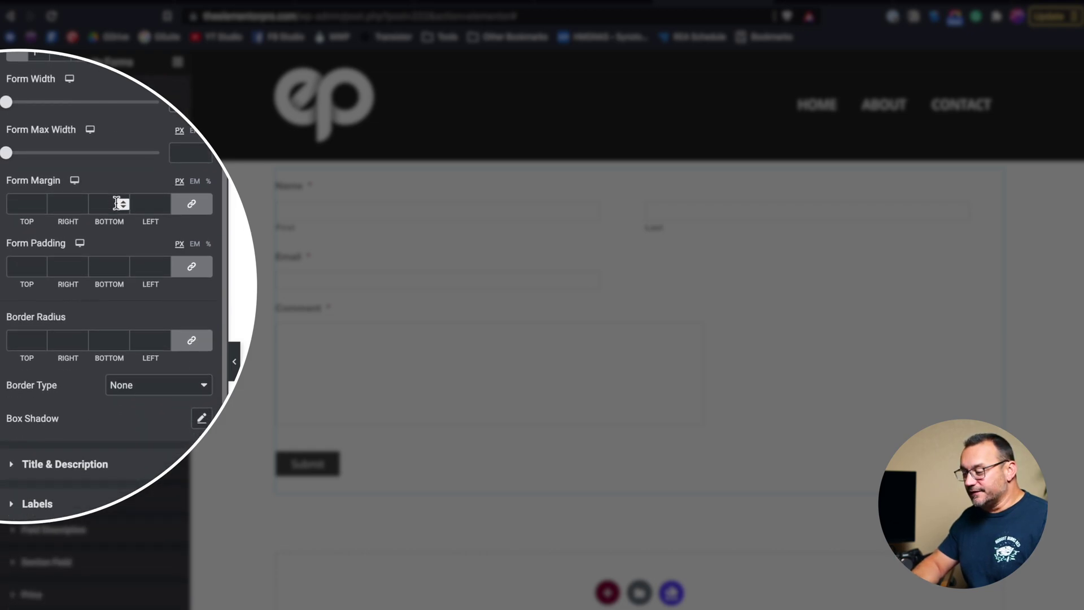
click(60, 209)
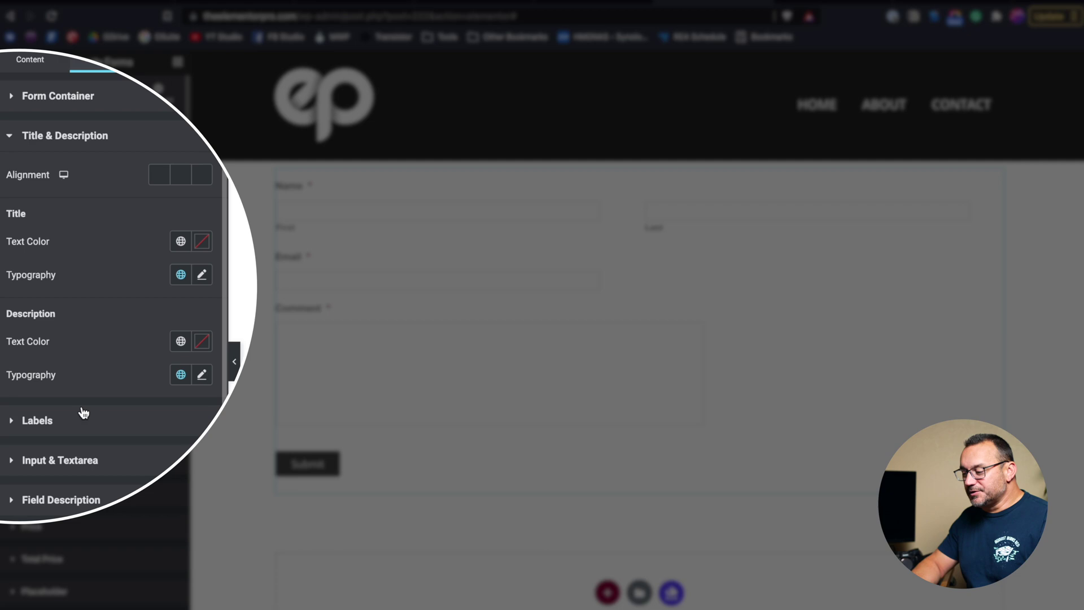
click(54, 424)
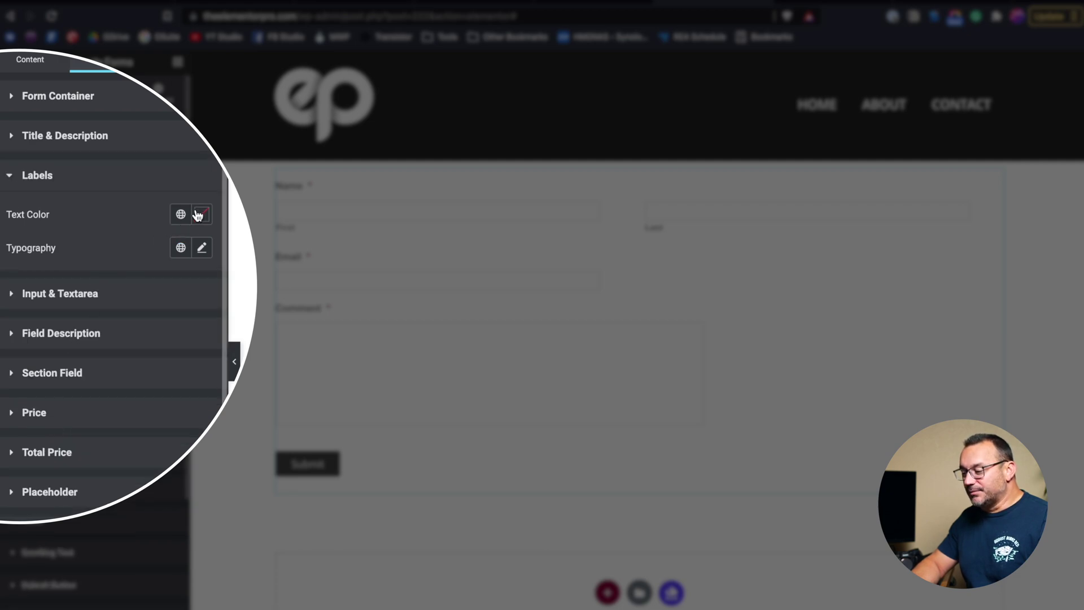
click(90, 296)
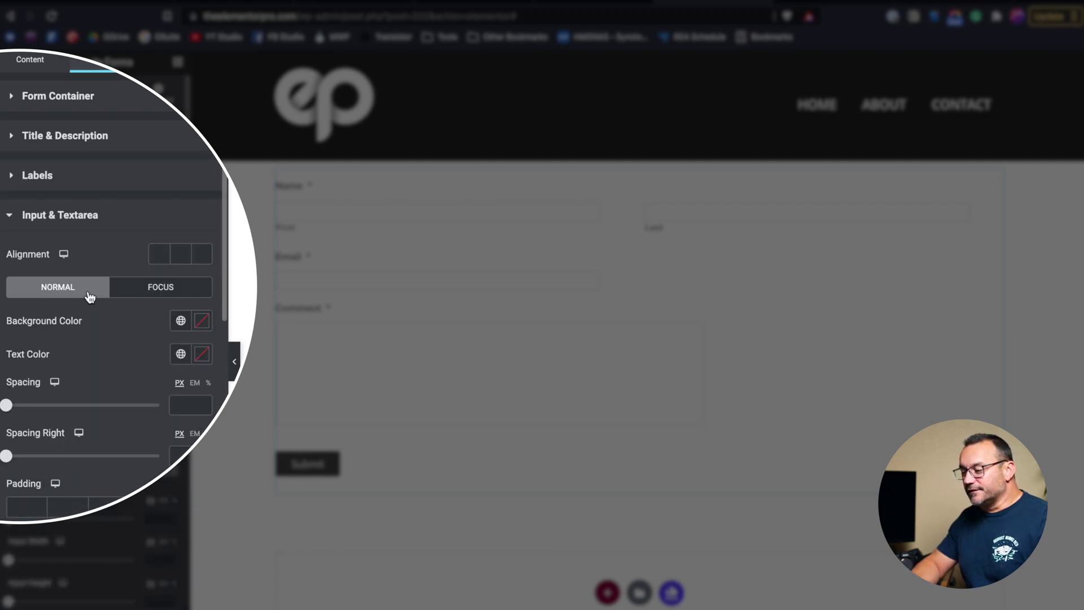
click(64, 206)
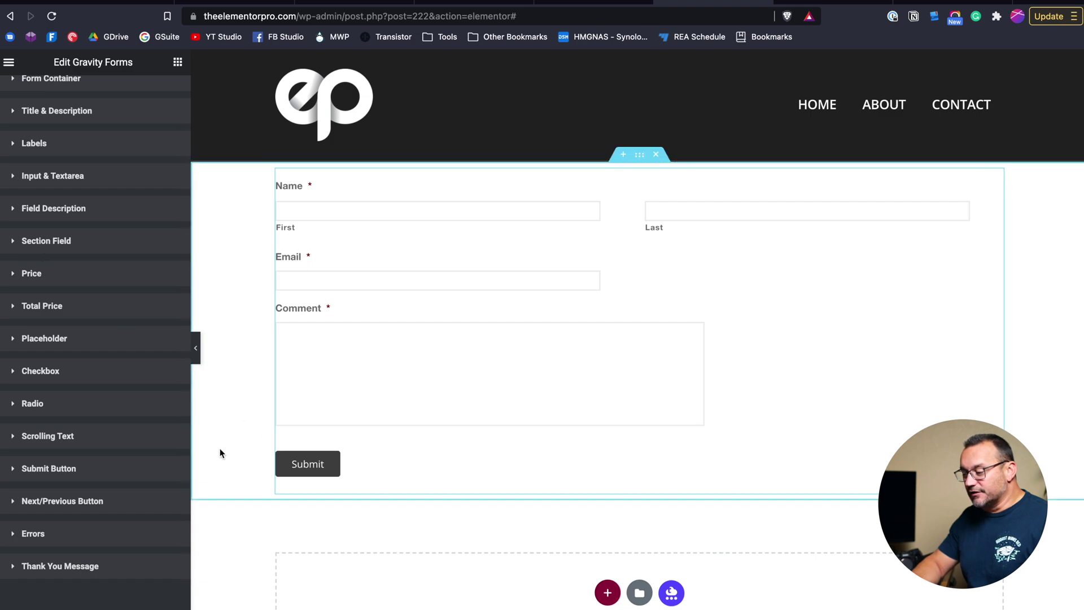
scroll(70, 408, up, 2)
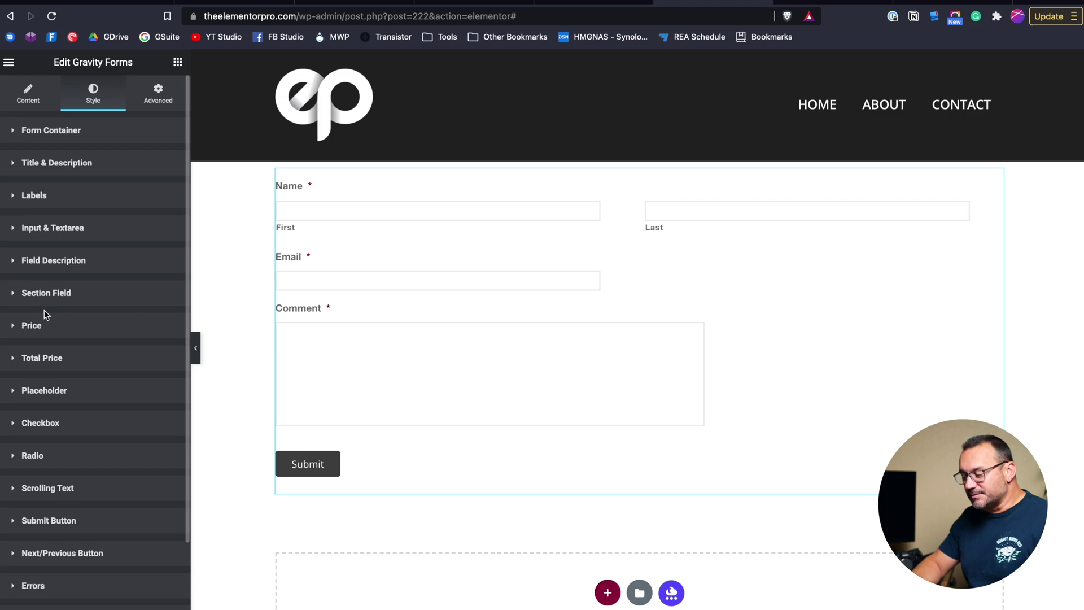
scroll(45, 322, down, 2)
scroll(44, 322, up, 2)
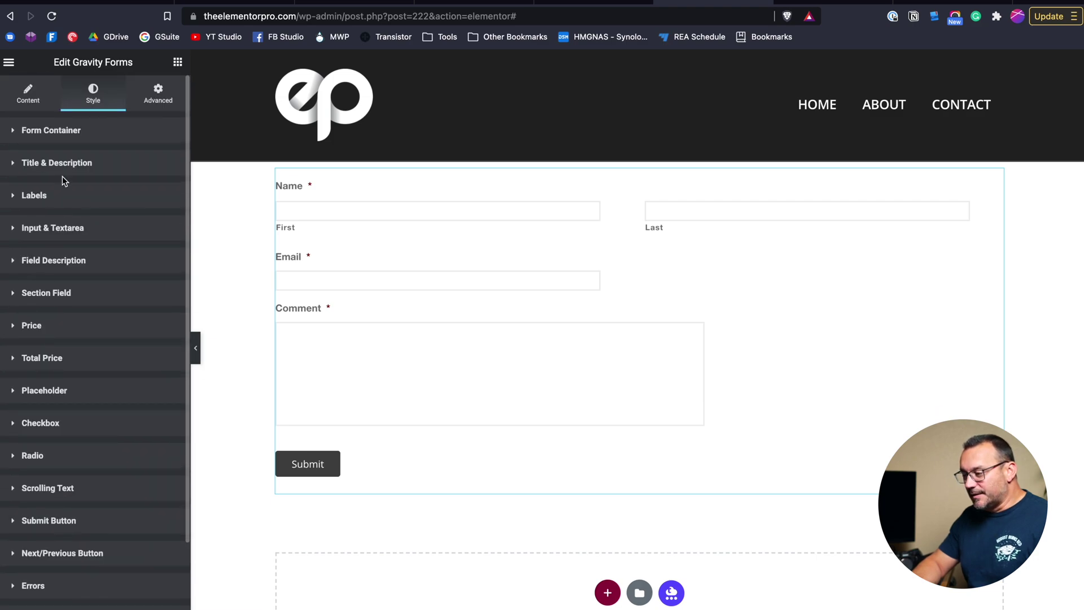
Step: Enable the form's custom title and description, with the title "Contact Us" and the description "Ask questions get answers."
click(30, 95)
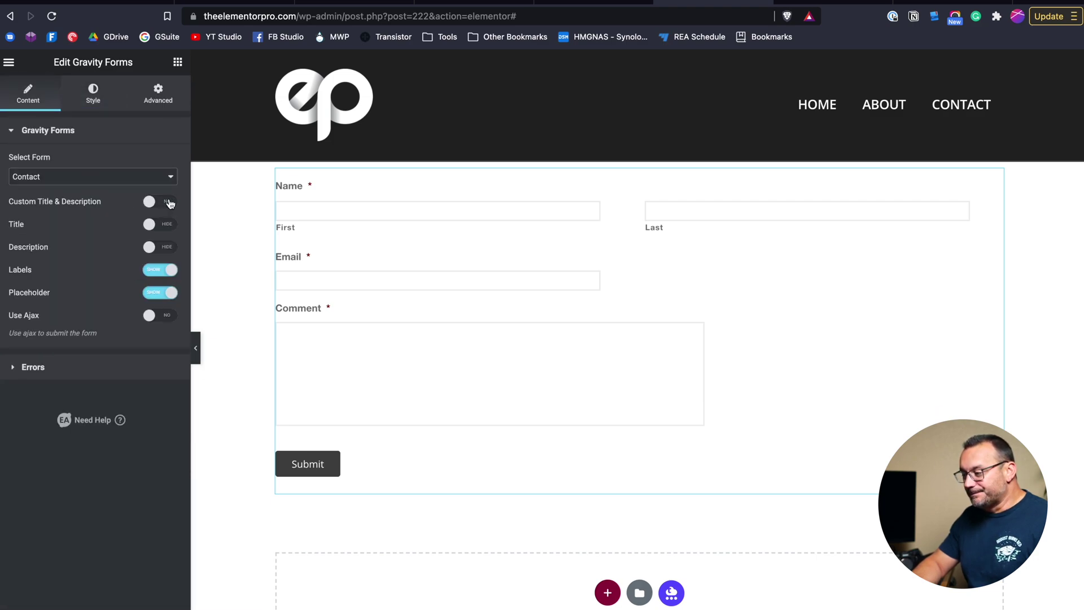
click(168, 202)
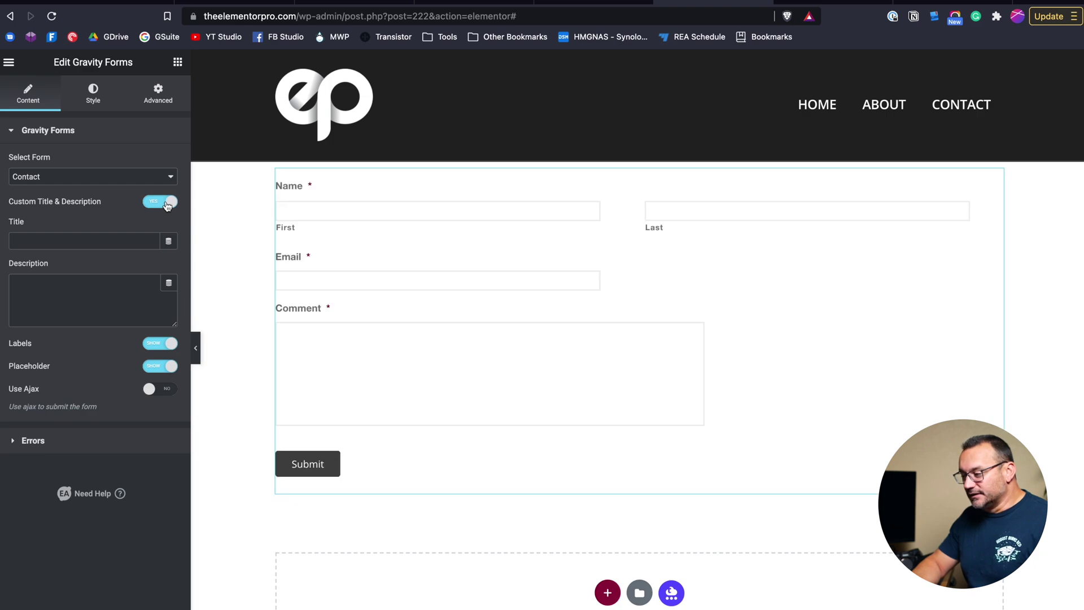
click(166, 204)
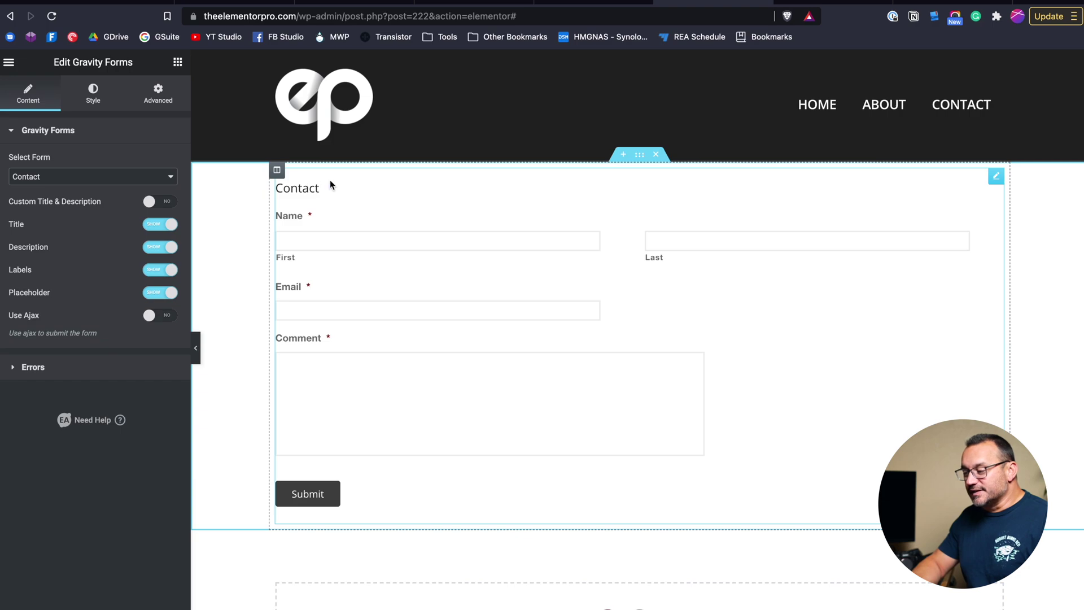
click(153, 203)
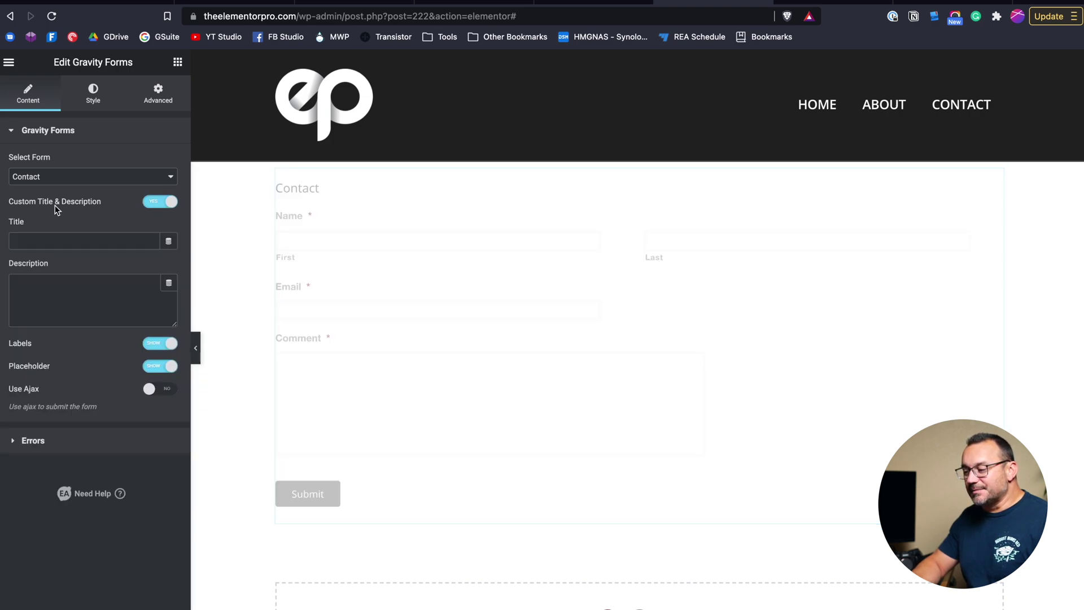
click(57, 241)
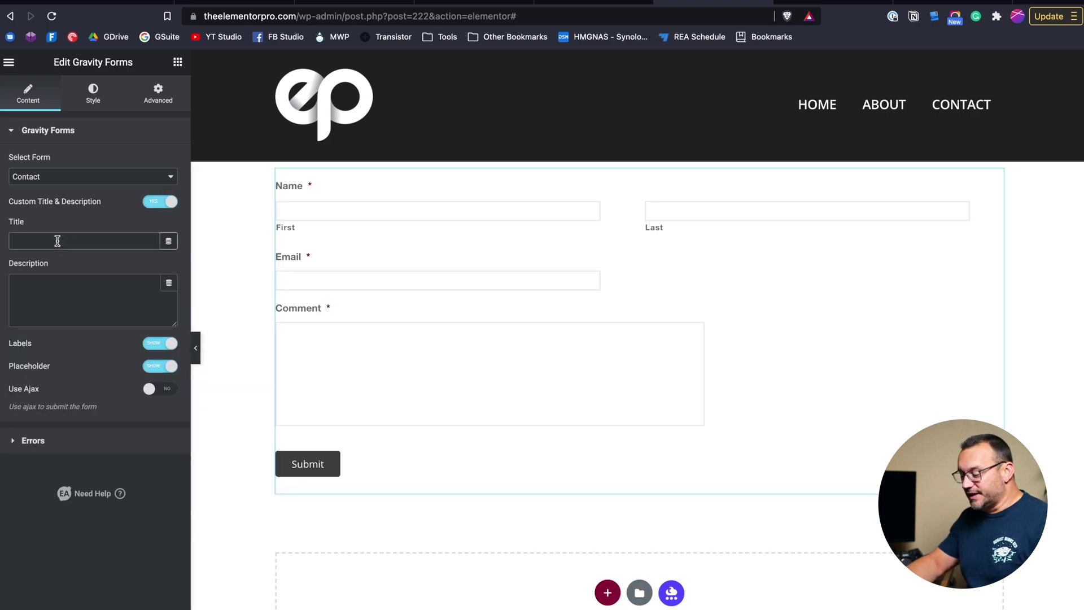
text(Contact Us)
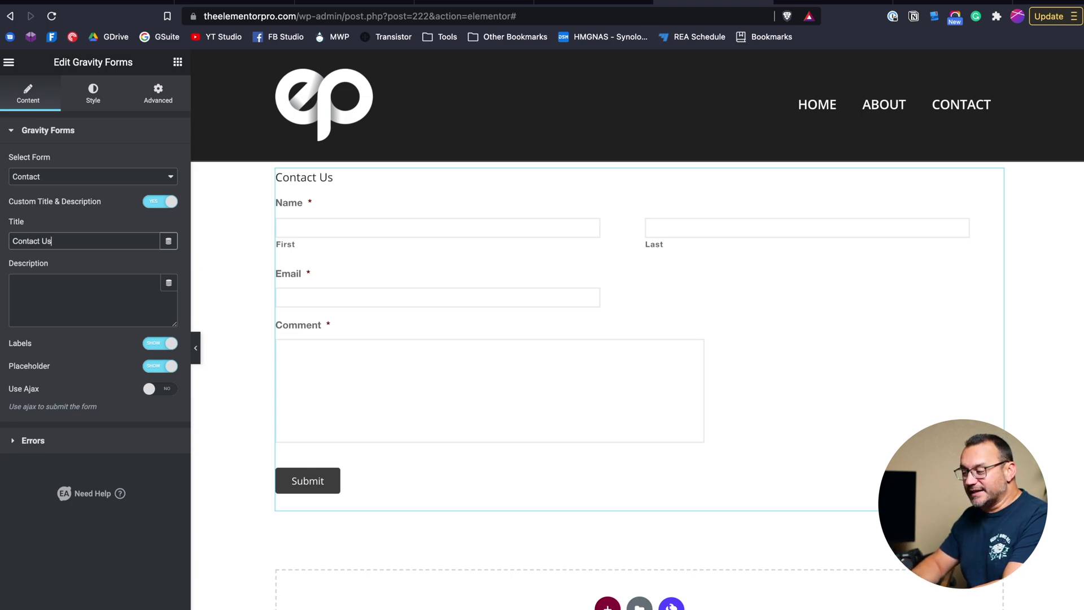
click(49, 306)
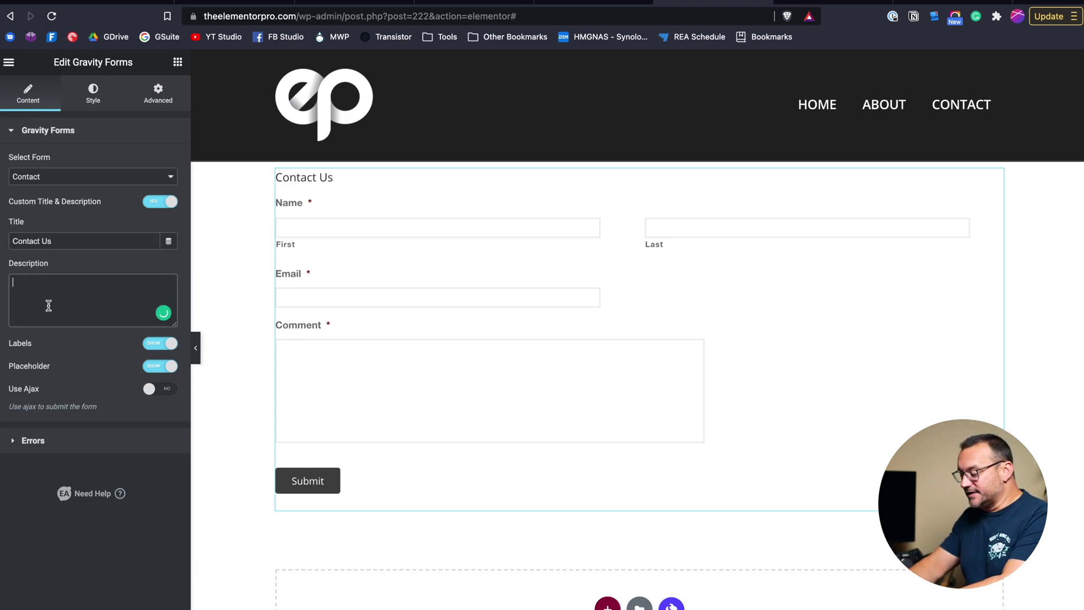
text(Ask questions get answers.)
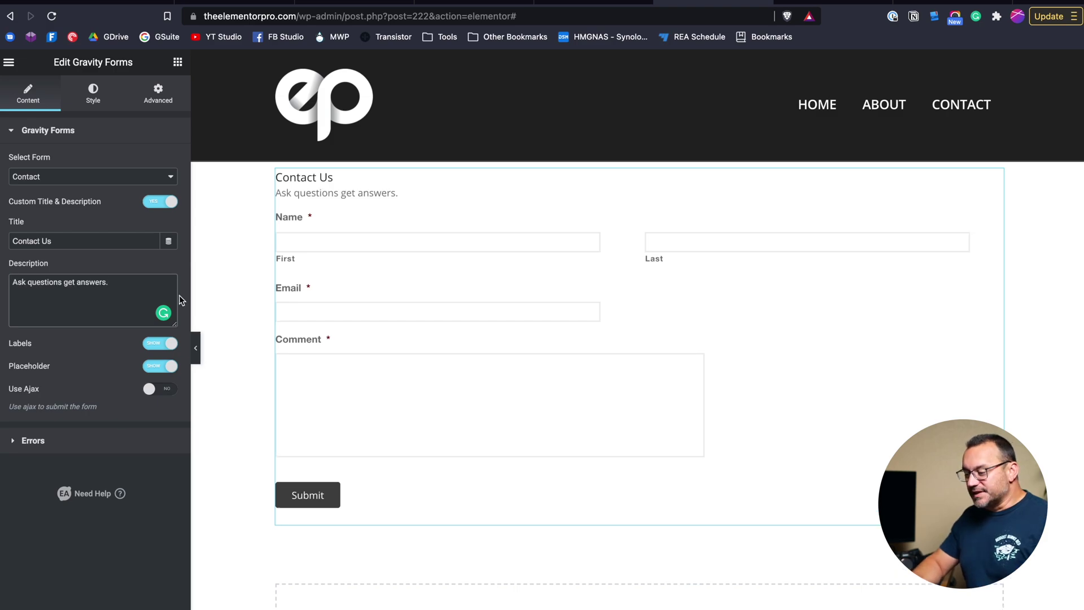
Step: Style the form title's typography with a size of 33 px and the Orelega One font family
click(94, 94)
scroll(93, 232, down, 5)
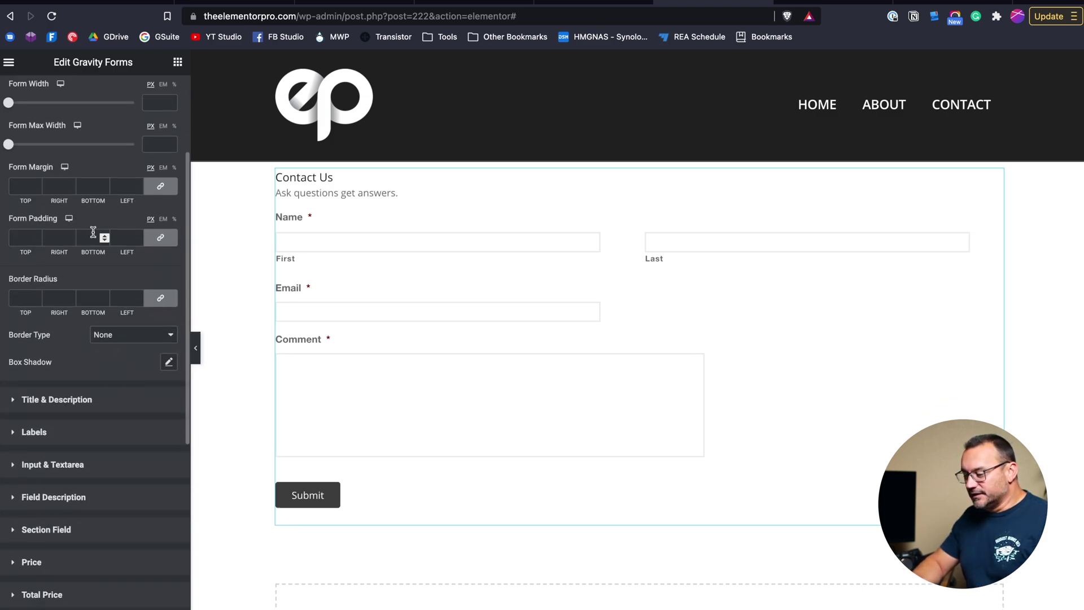
click(65, 400)
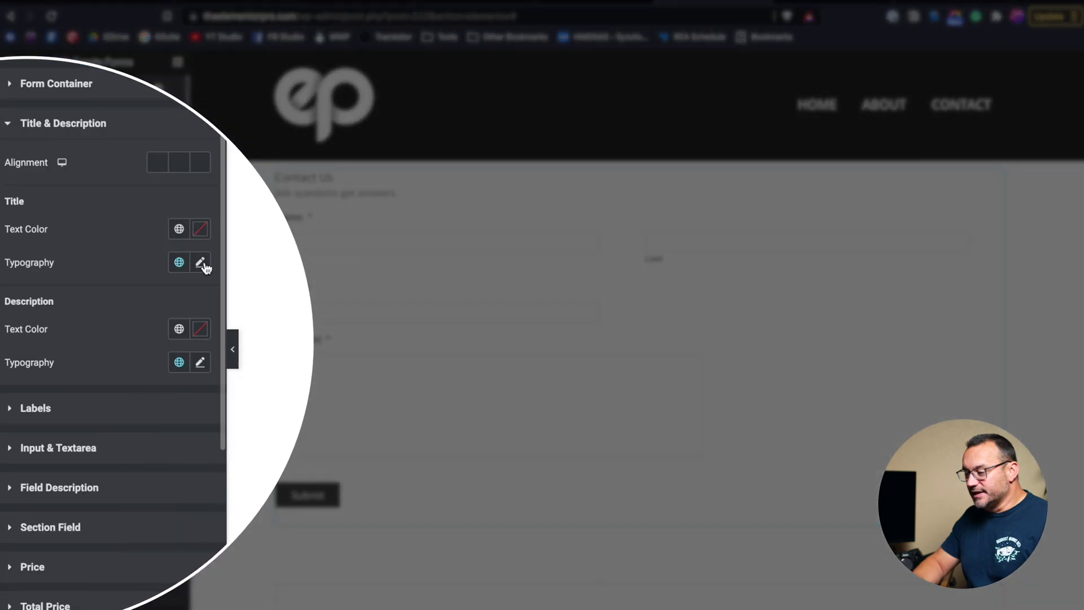
click(169, 277)
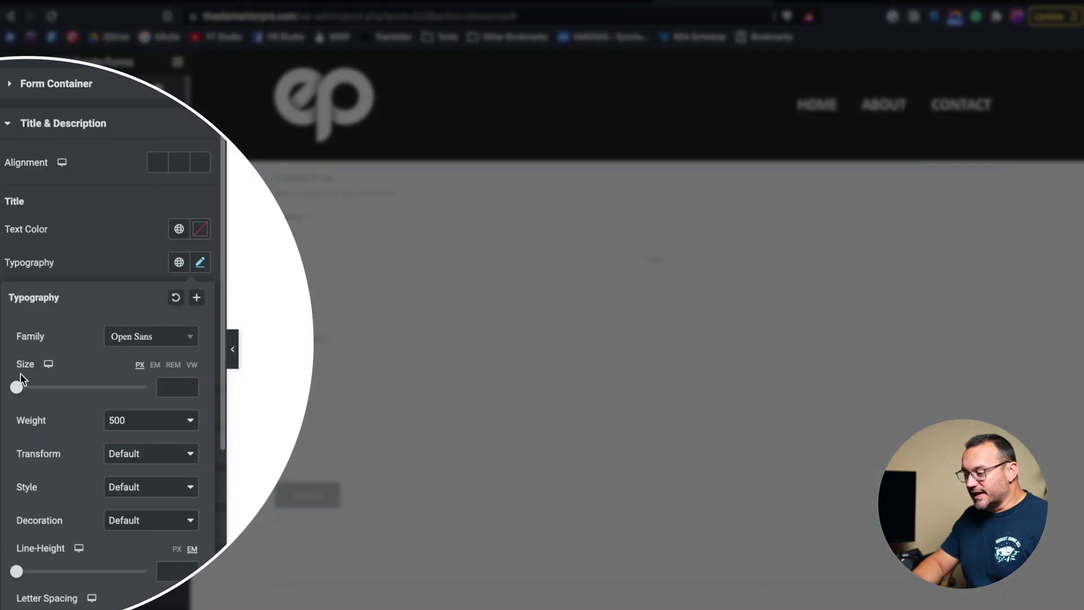
drag(17, 387, 38, 390)
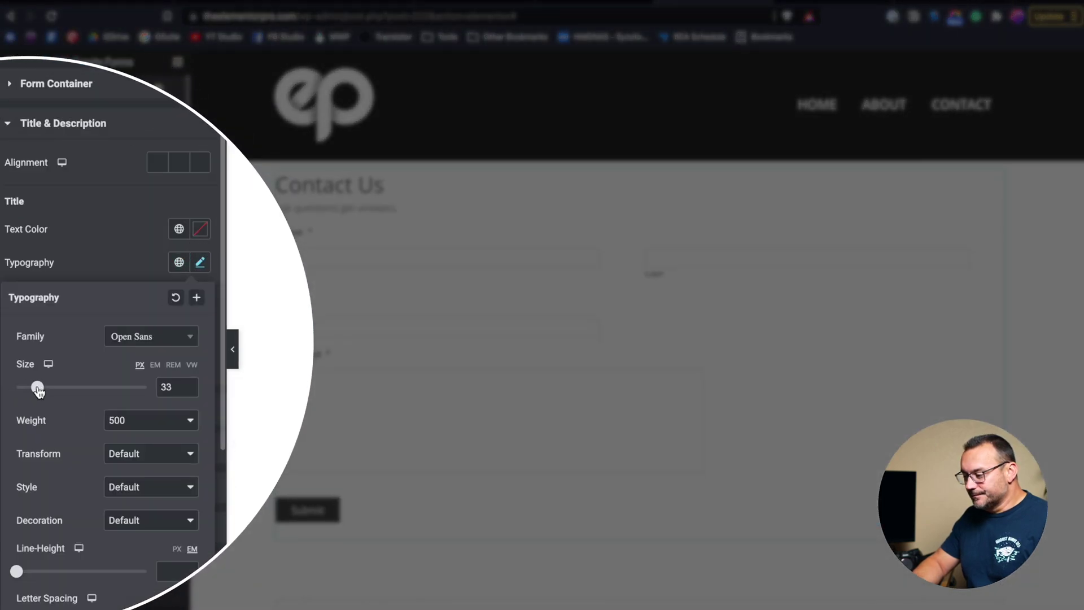
click(152, 336)
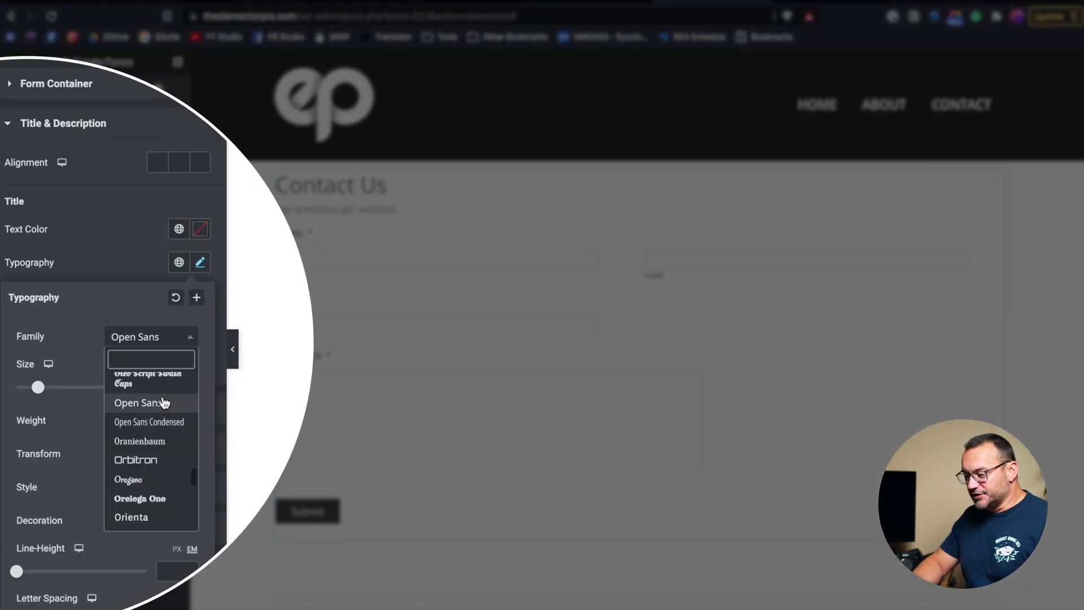
click(139, 498)
click(110, 157)
Step: Set the form description's typography weight to 700
scroll(110, 157, down, 3)
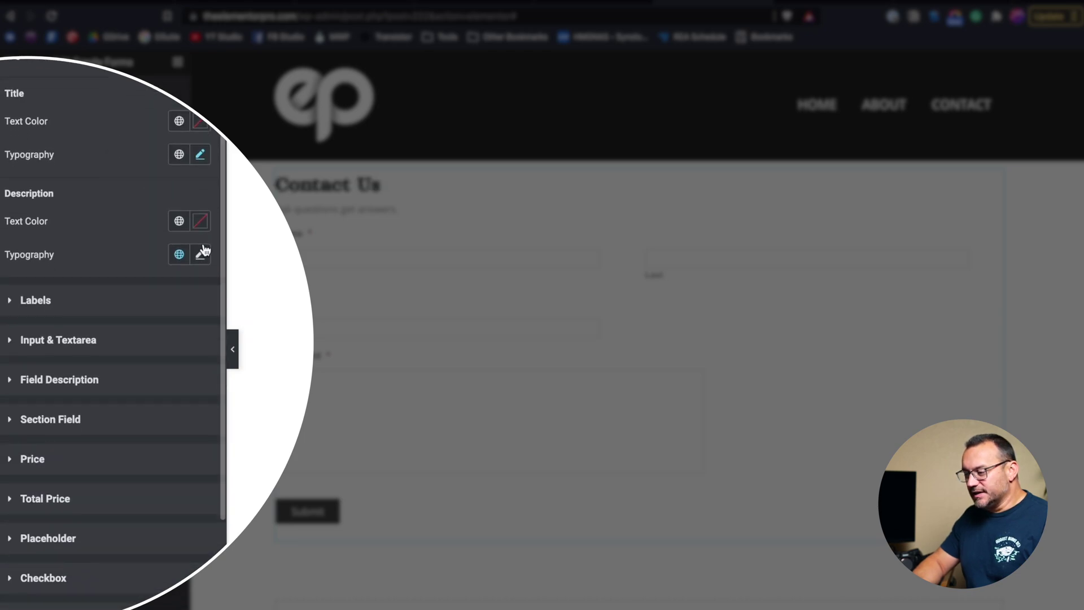
click(201, 255)
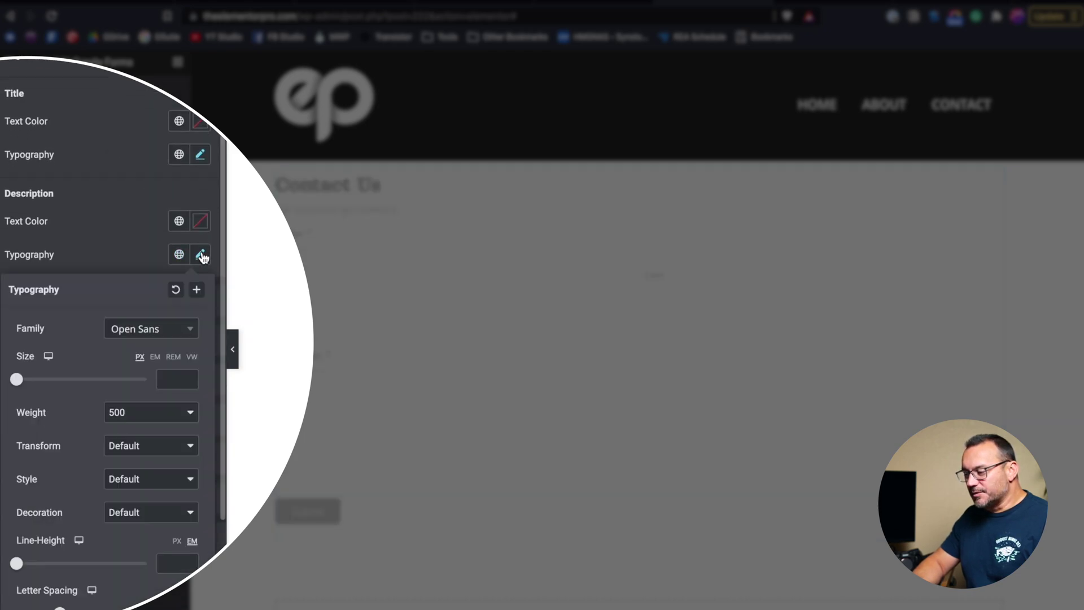
click(151, 414)
click(138, 447)
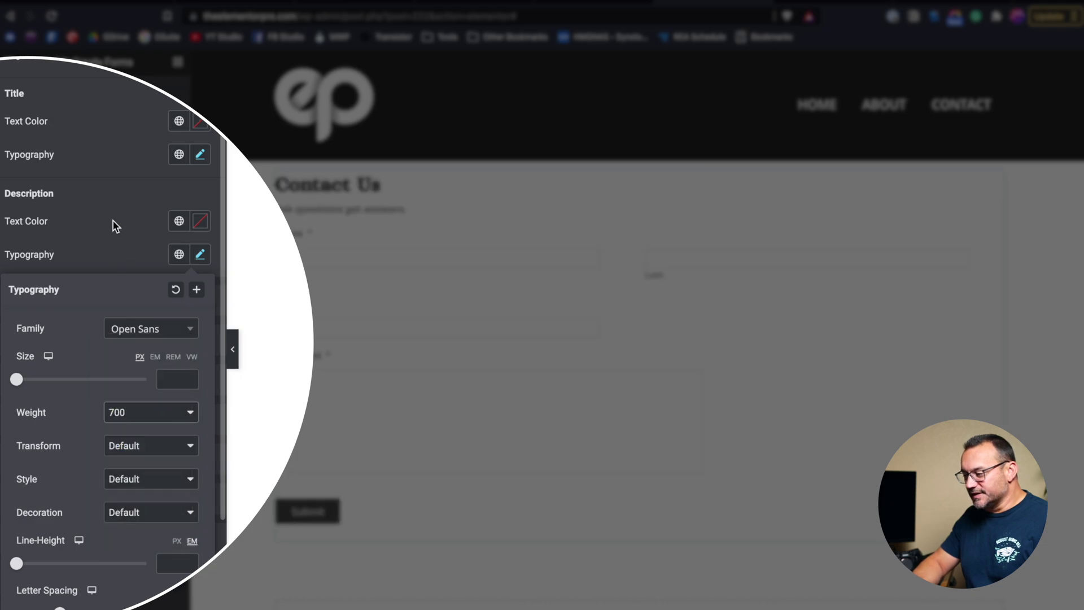
click(113, 220)
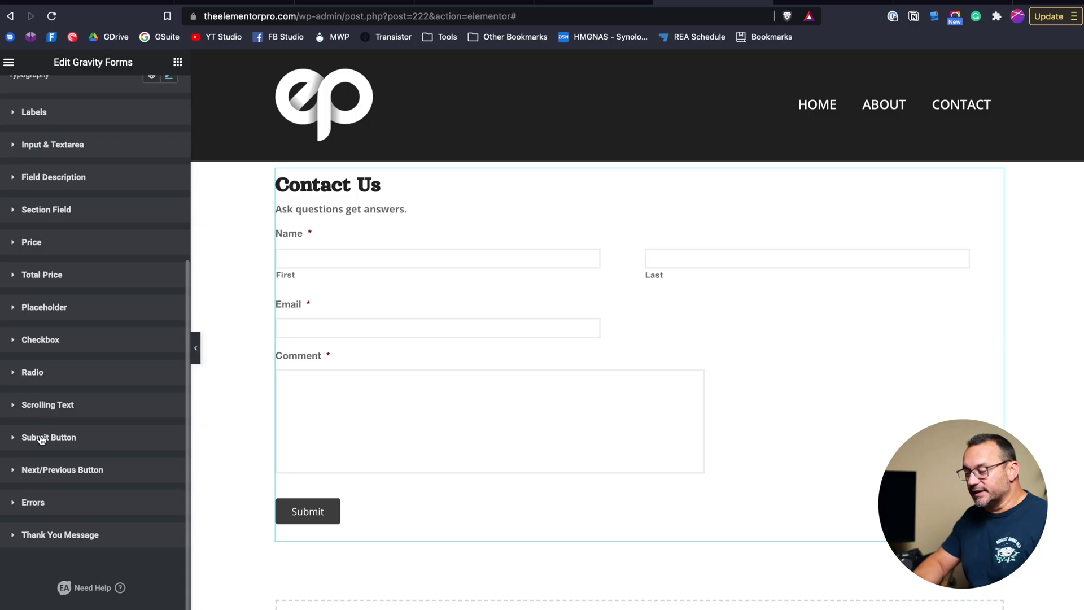
Step: Set the submit button's normal background color to red, #FF0000, in its style options
click(41, 440)
scroll(71, 505, down, 6)
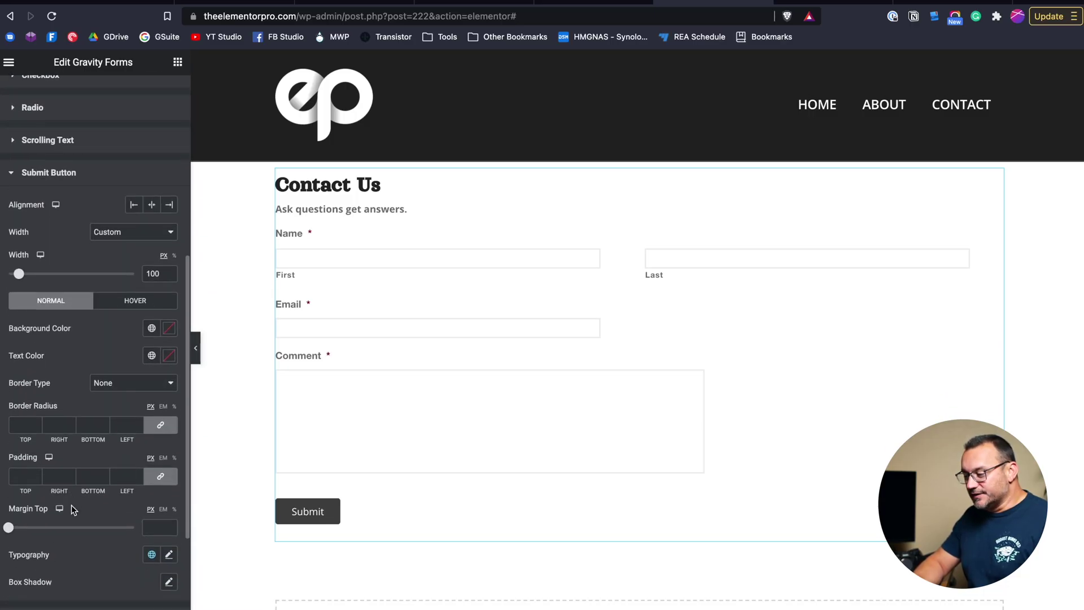
scroll(71, 509, down, 1)
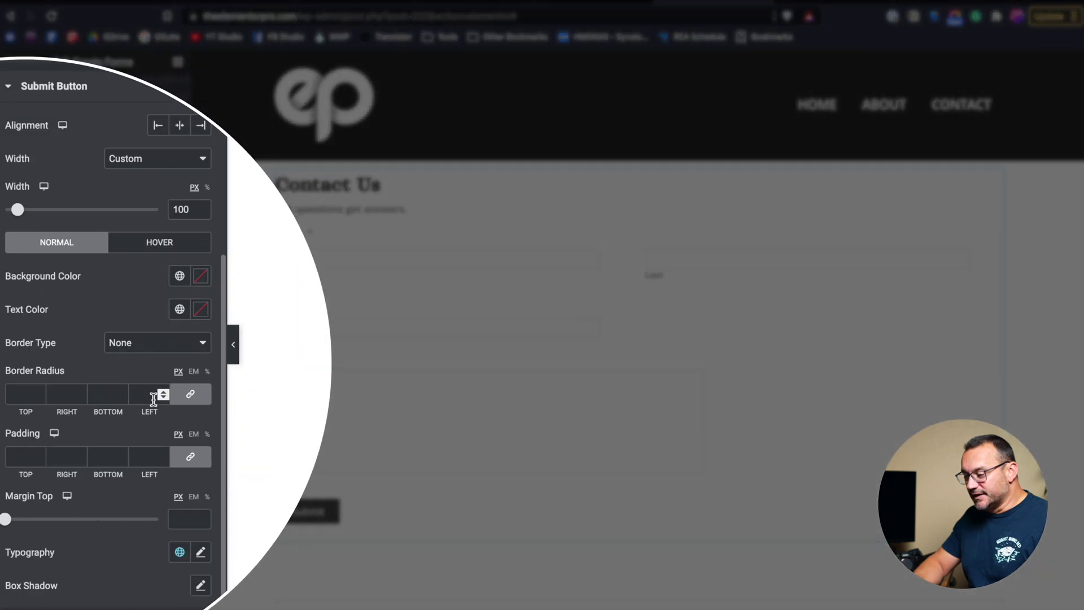
scroll(153, 399, down, 1)
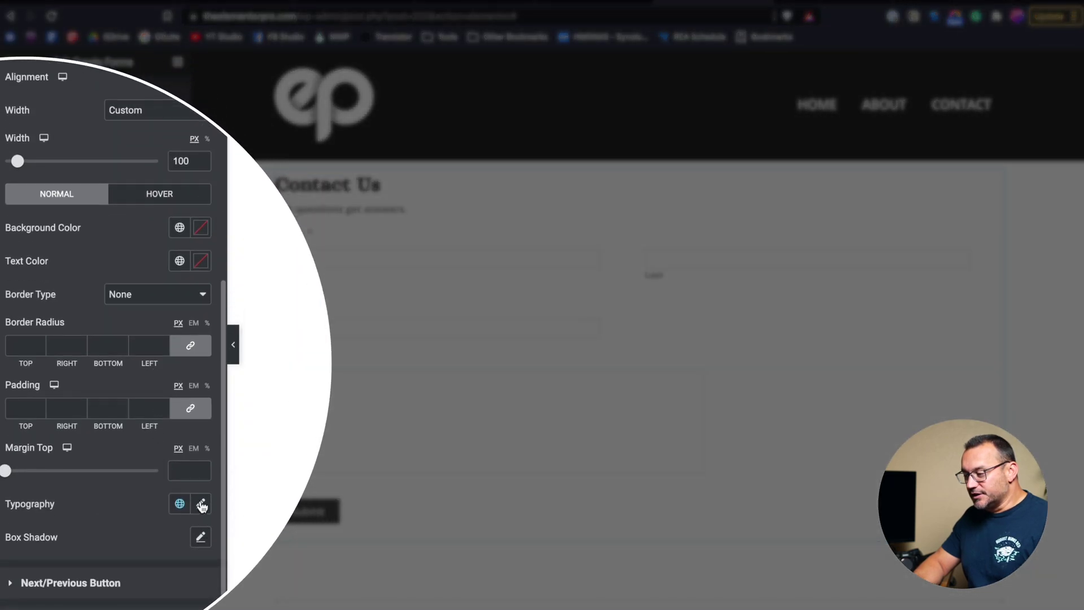
scroll(189, 451, up, 1)
scroll(189, 451, down, 1)
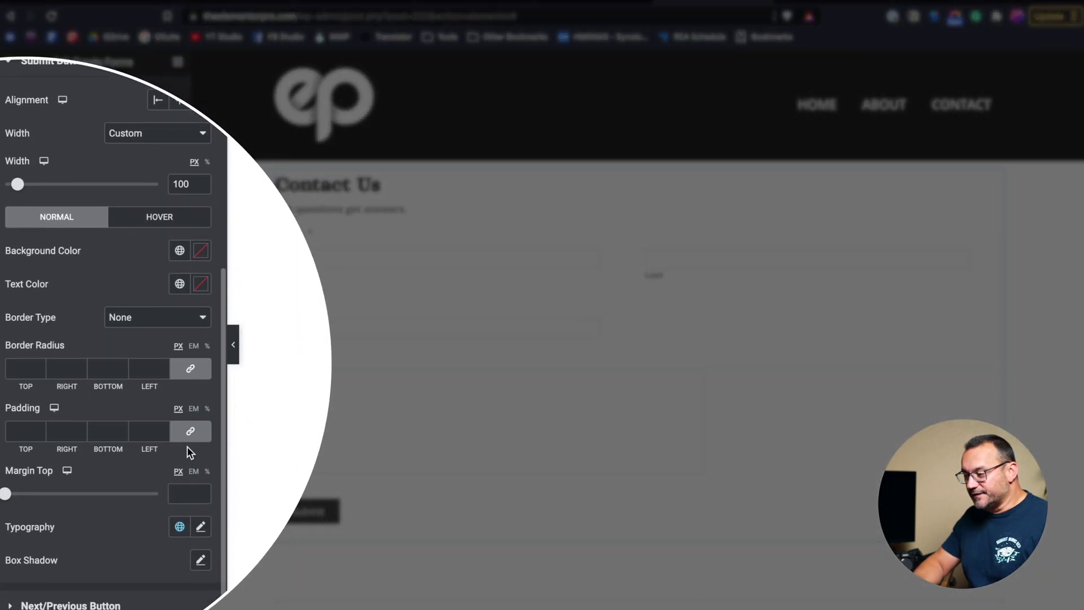
click(202, 245)
drag(175, 323, 210, 304)
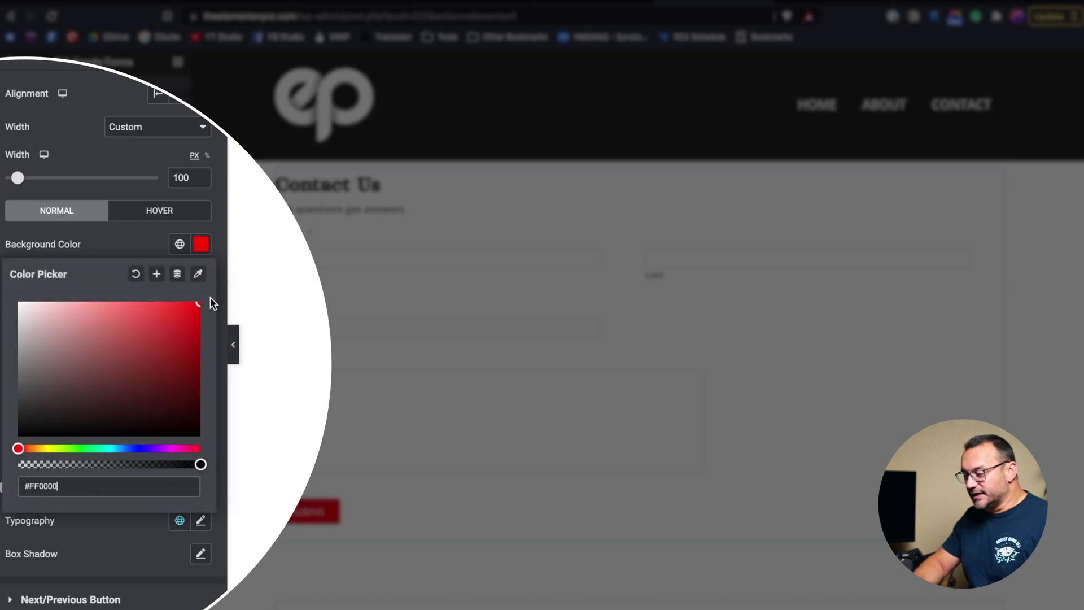
click(141, 240)
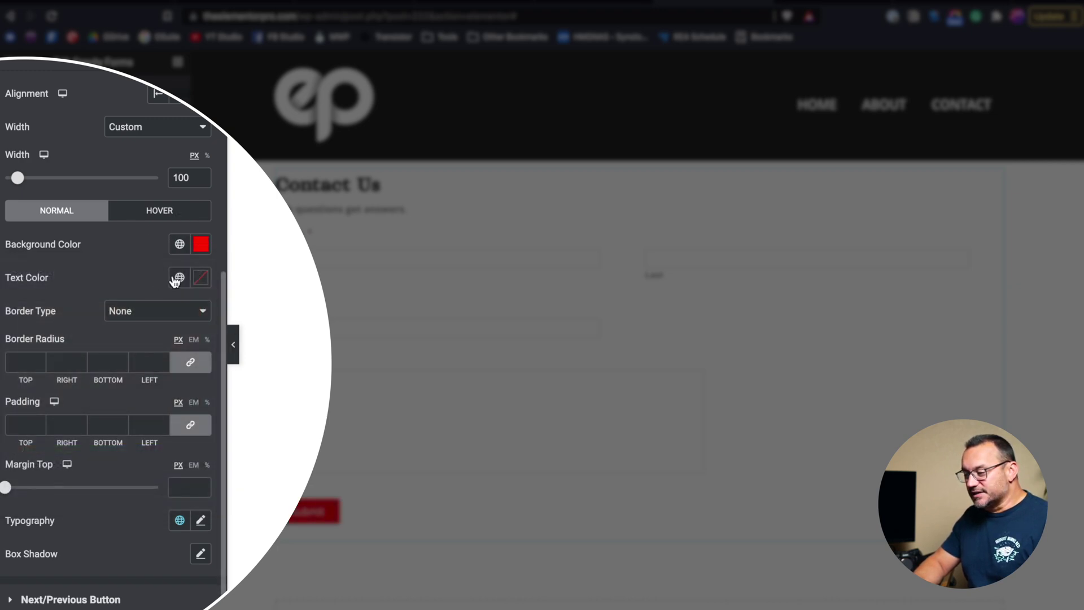
scroll(160, 326, down, 1)
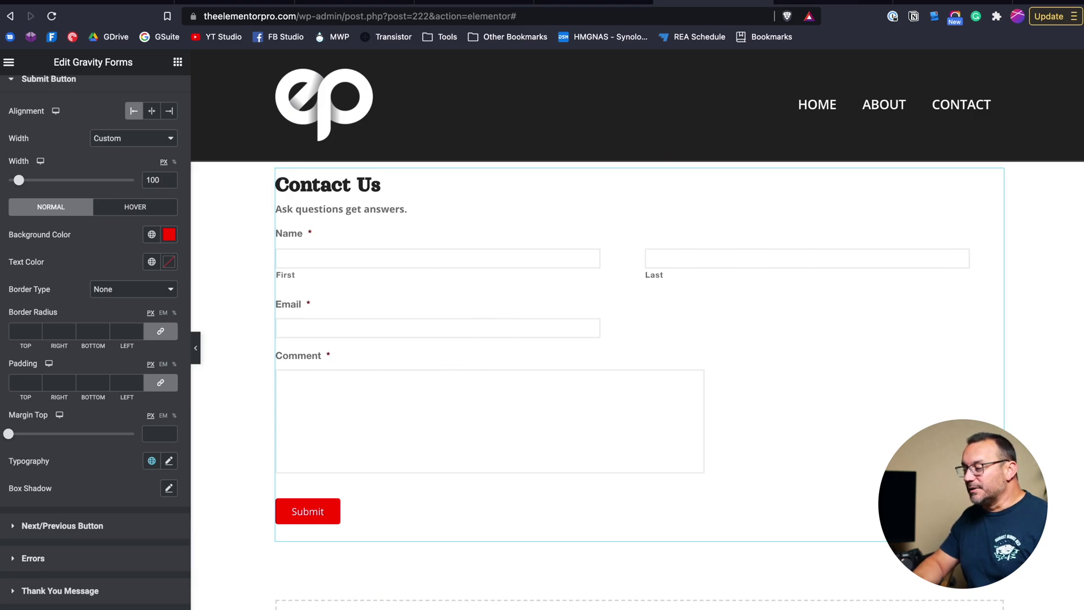
Step: View the Essential Addons website briefly, and open the site's Gravity Forms list in the WordPress dashboard
click(854, 2)
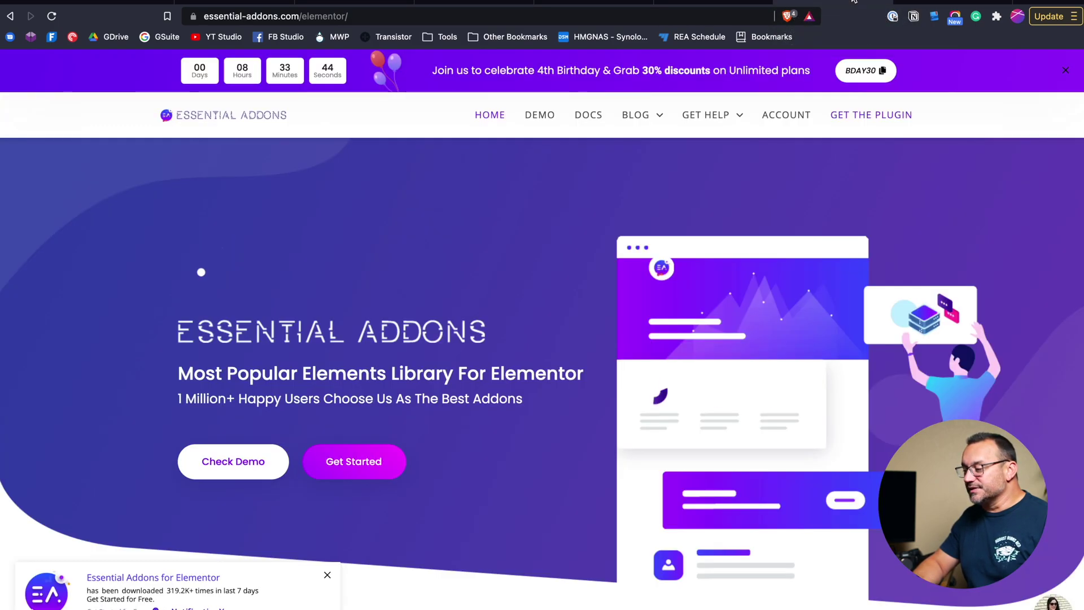
click(698, 2)
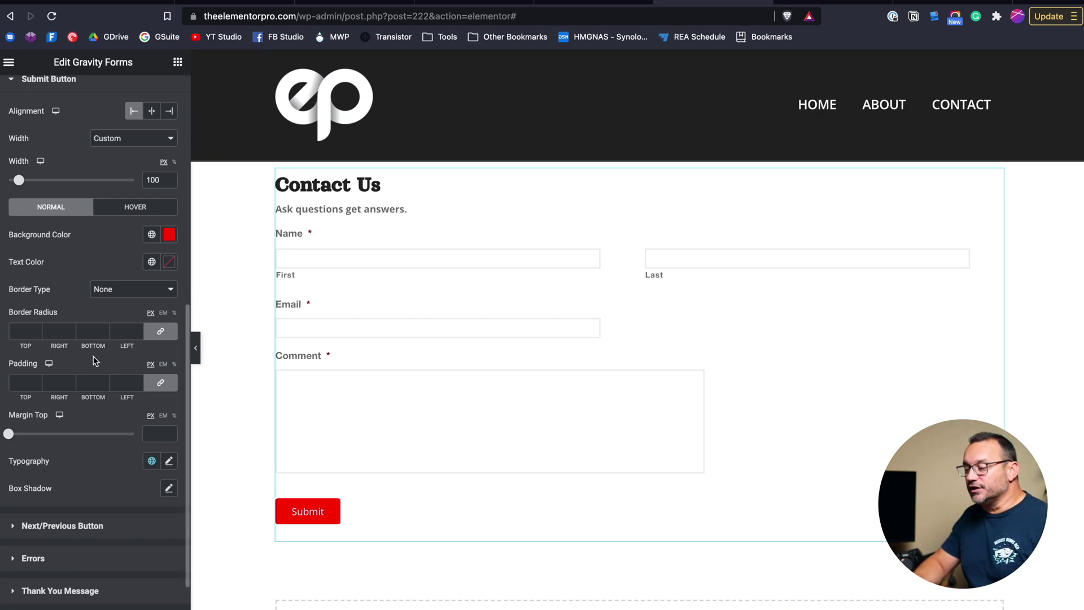
click(8, 63)
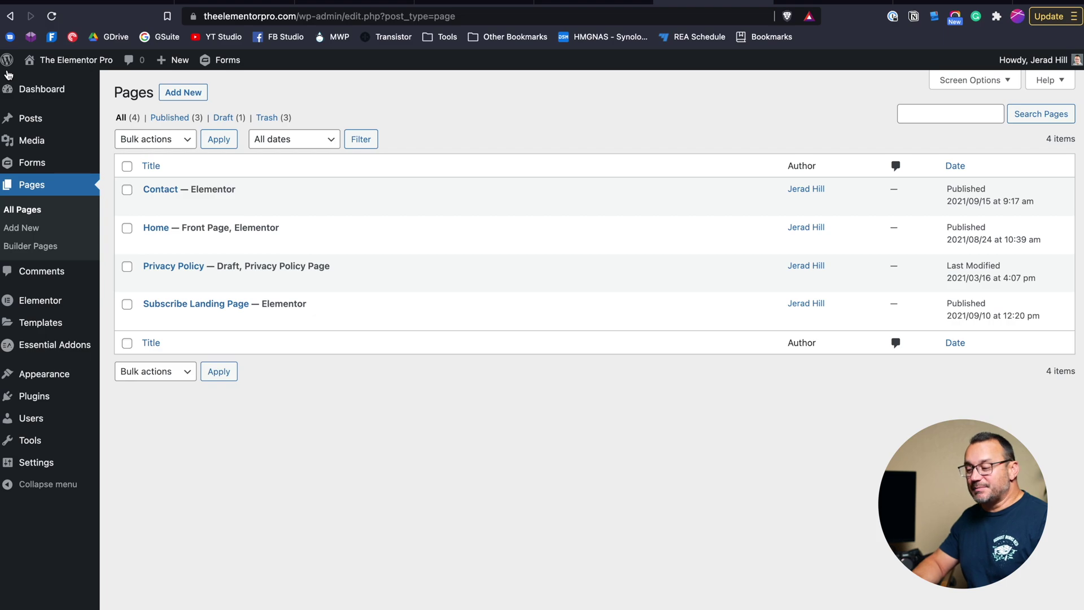
click(42, 164)
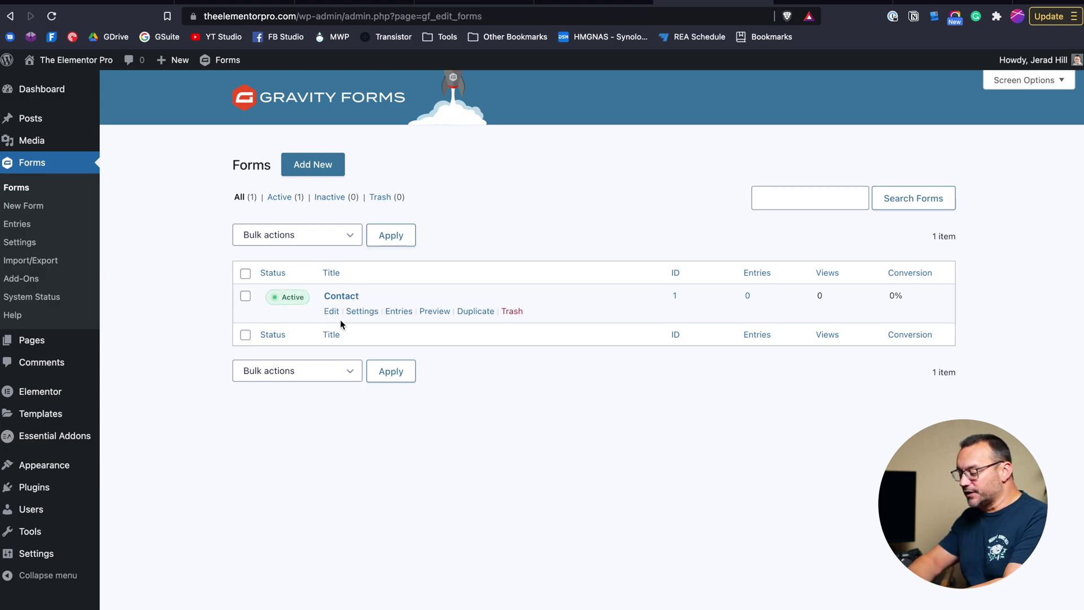
Step: Search the web for "gravity forms short code", open the Creating a Form Shortcode documentation, and select its example form shortcode
key(super+t)
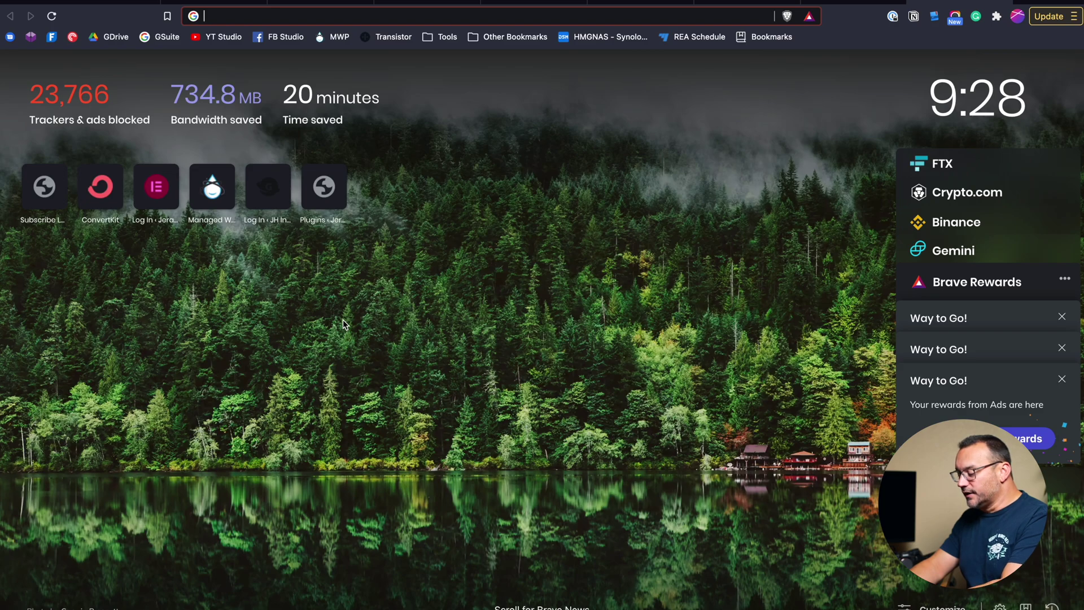
text(gravity forms short code)
key(Return)
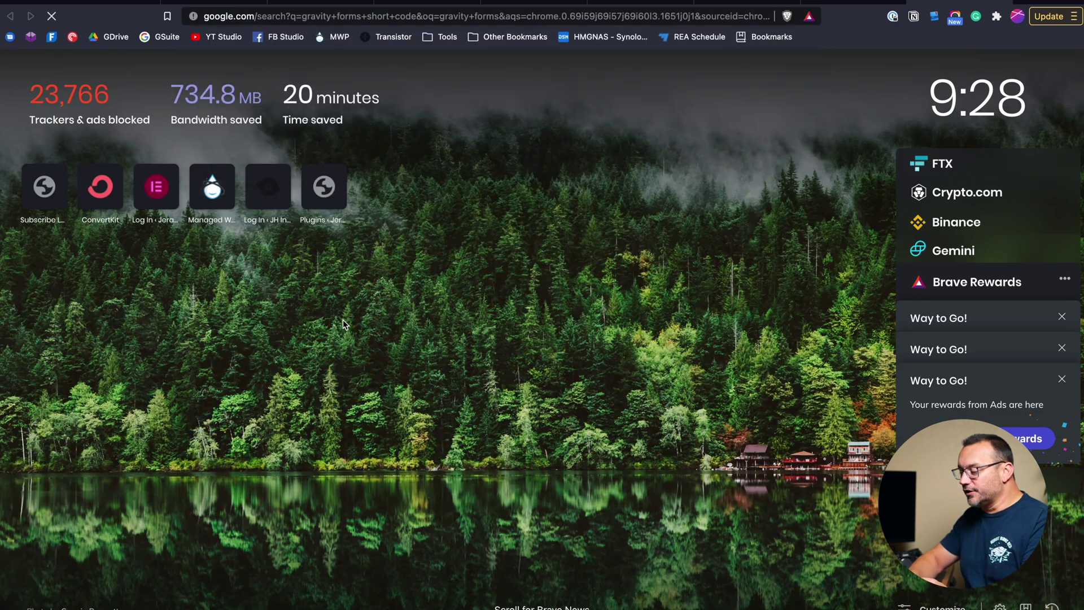
click(292, 195)
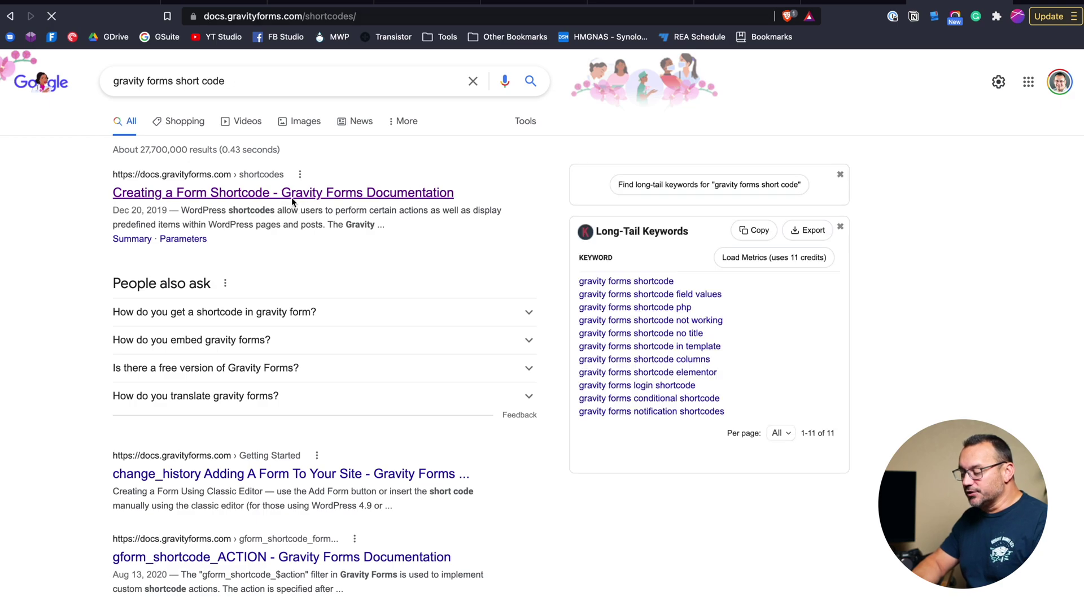
scroll(339, 407, down, 7)
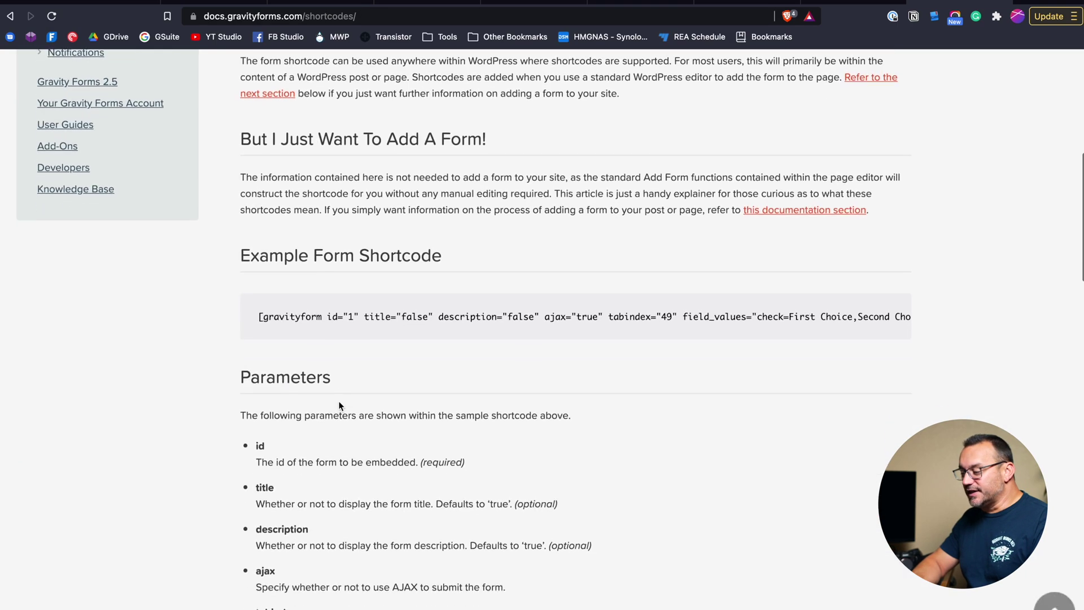
triple_click(343, 318)
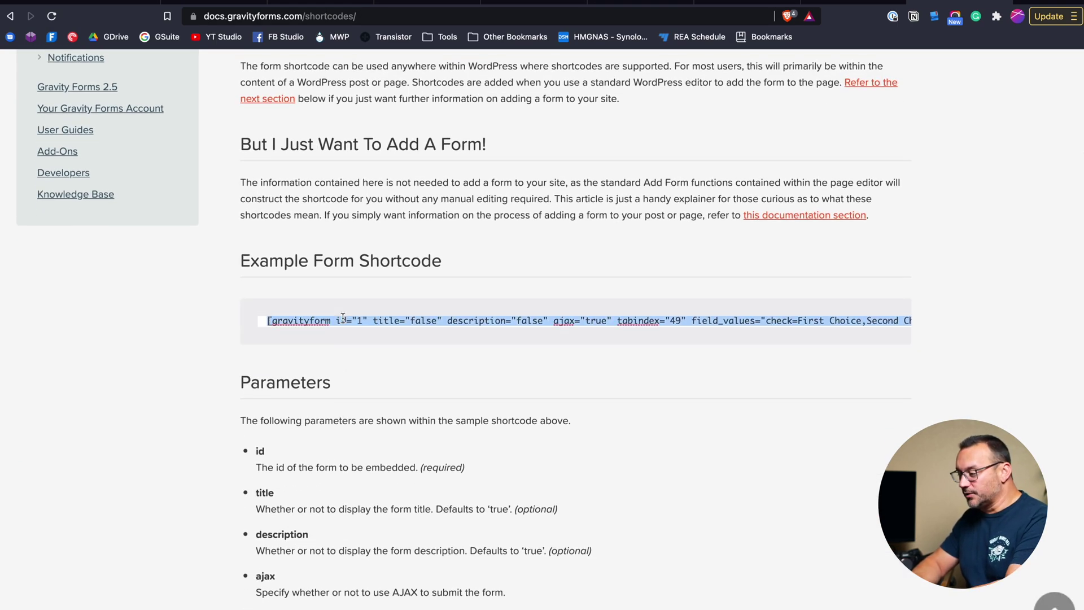
Step: Compare the Contact form's ID in the Gravity Forms list with the id parameter of the example shortcode
click(647, 3)
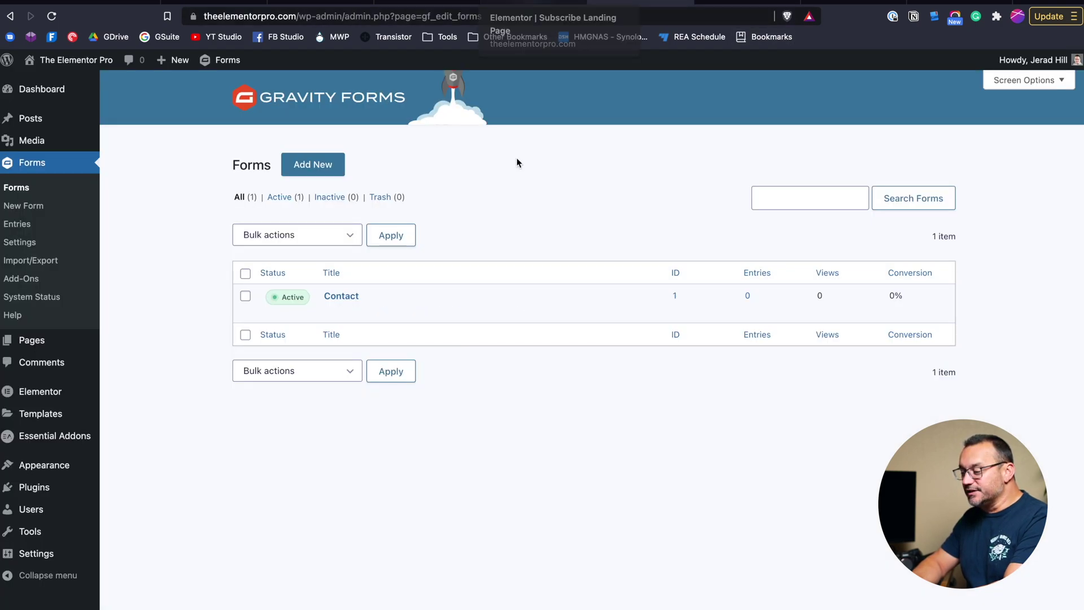
click(952, 6)
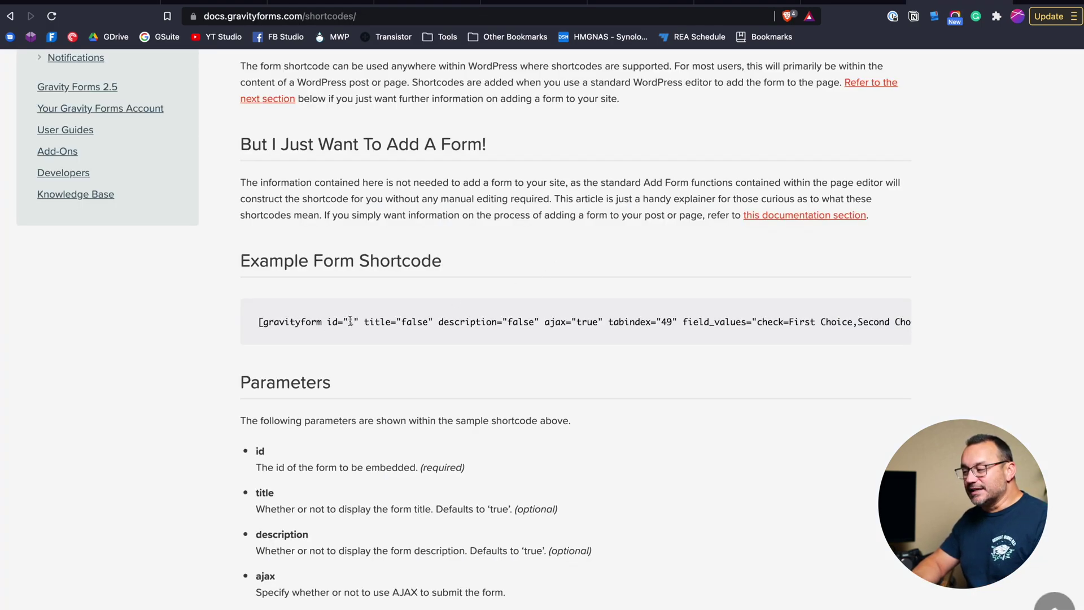
click(648, 5)
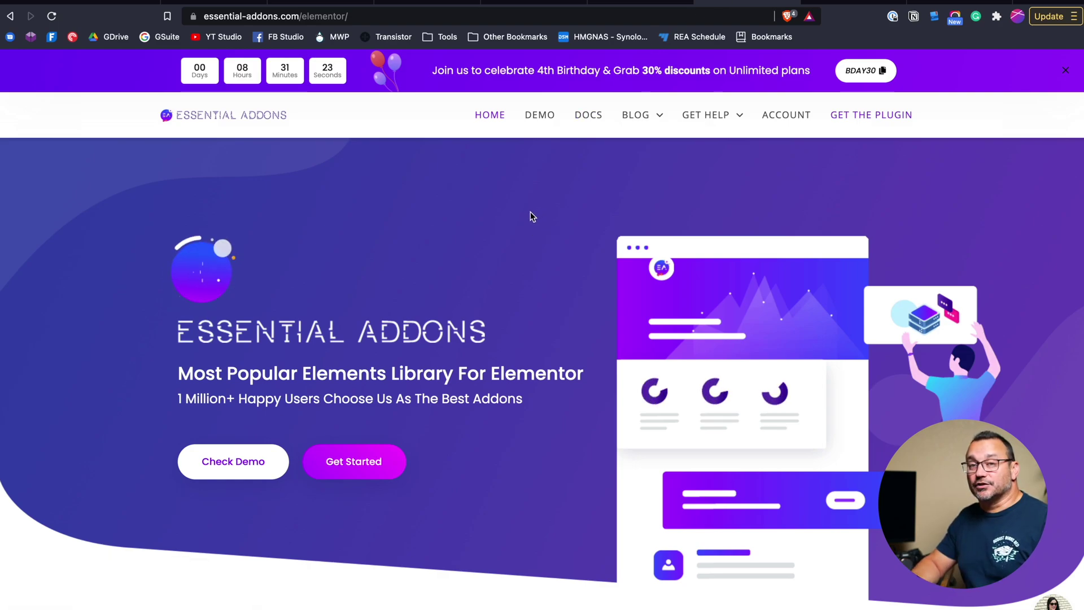
click(643, 1)
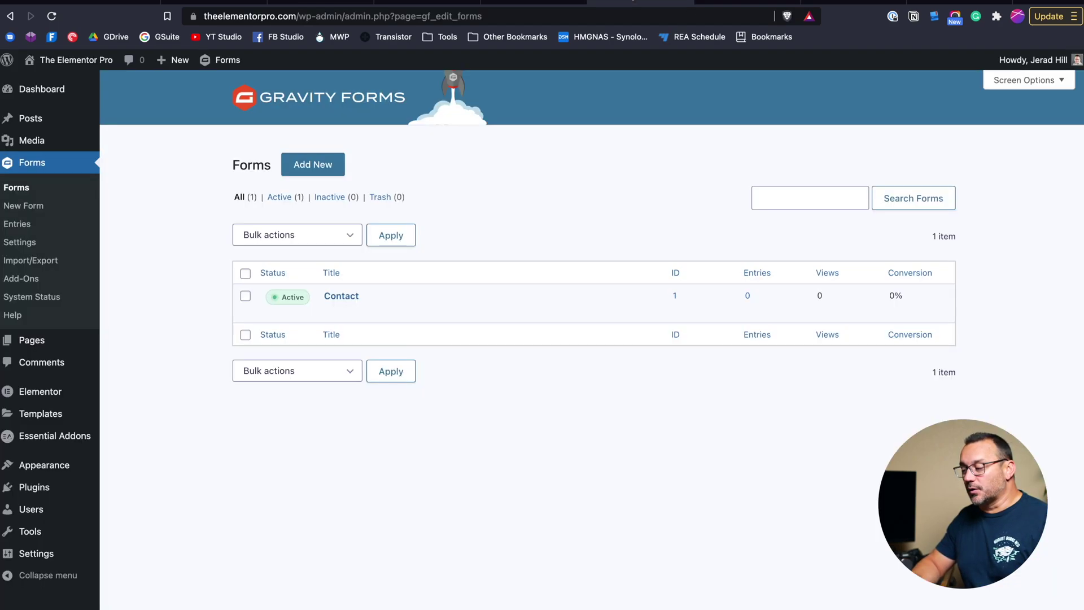